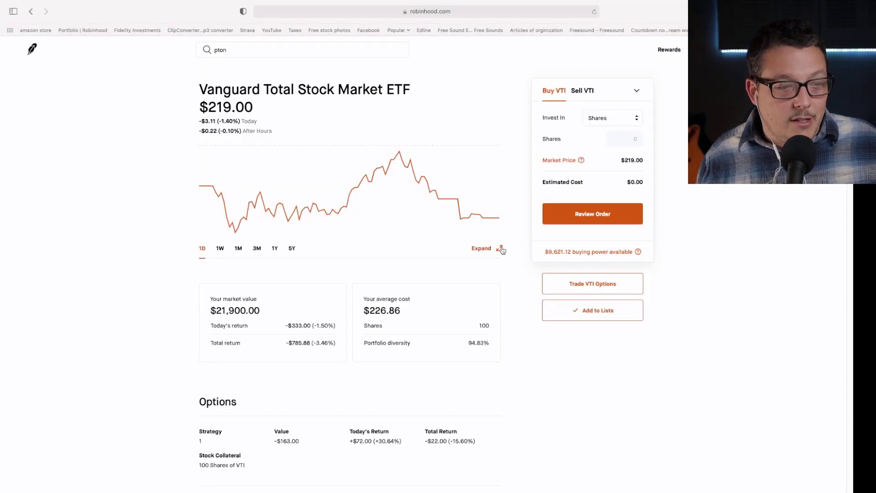
Expand the full VTI indicator chart, return to the VTI stock page, and open the VTI options chain.
{"action": "left_click", "coordinate": [500, 249]}
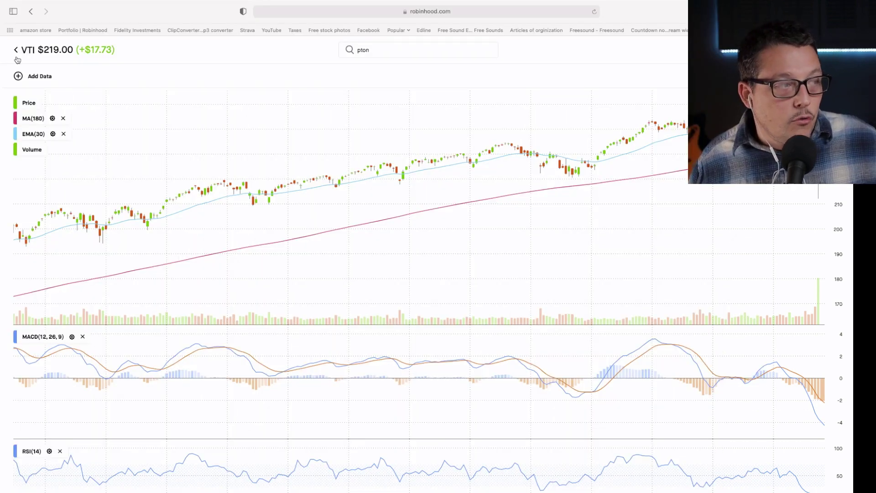
{"action": "left_click", "coordinate": [15, 52]}
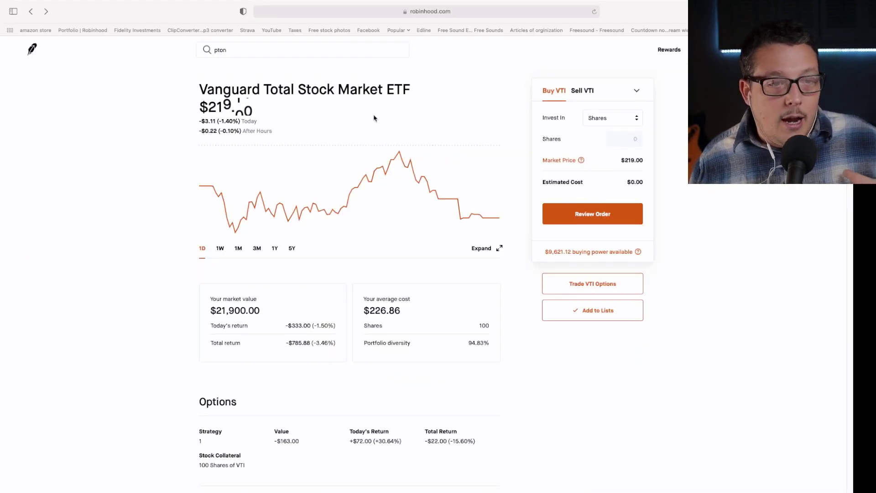
{"action": "left_click", "coordinate": [582, 286]}
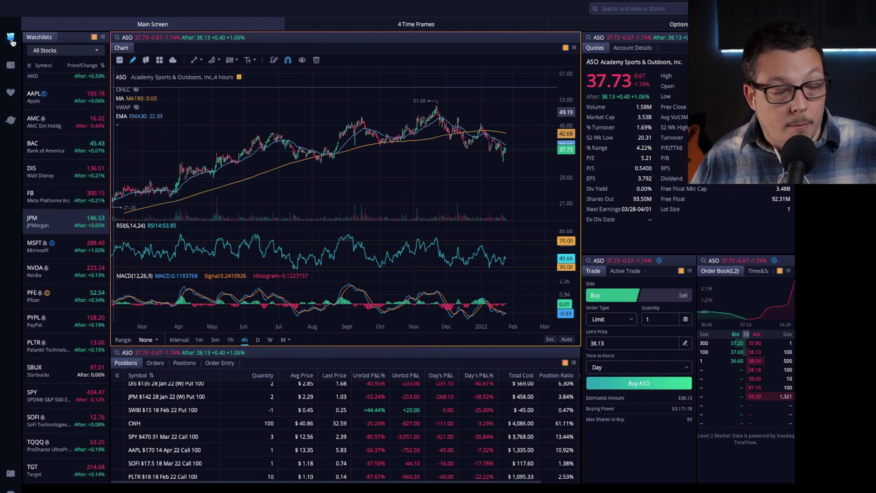
Visit the Account P&L page, then the All Stocks watchlist, then the Markets dashboard.
{"action": "left_click", "coordinate": [9, 66]}
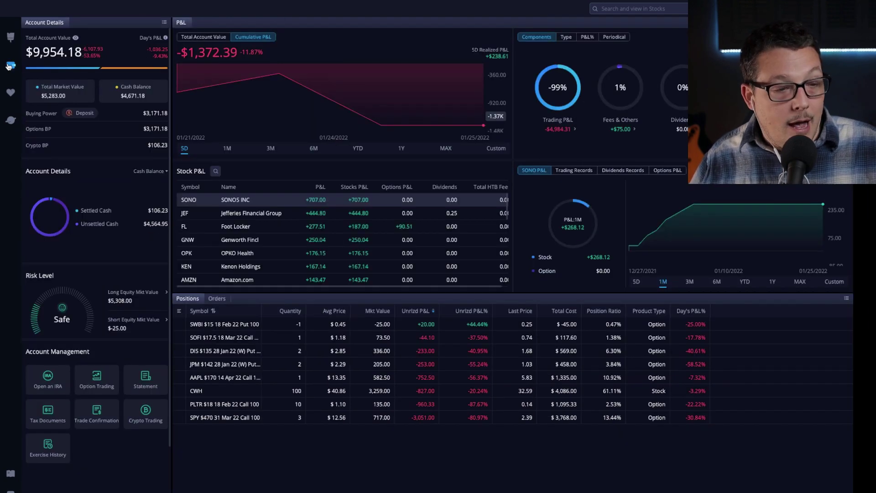
{"action": "left_click", "coordinate": [10, 92]}
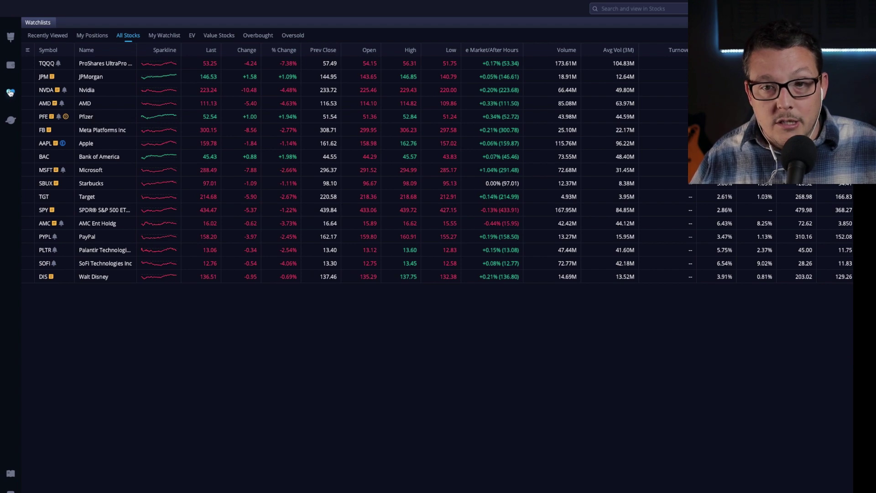
{"action": "left_click", "coordinate": [14, 121]}
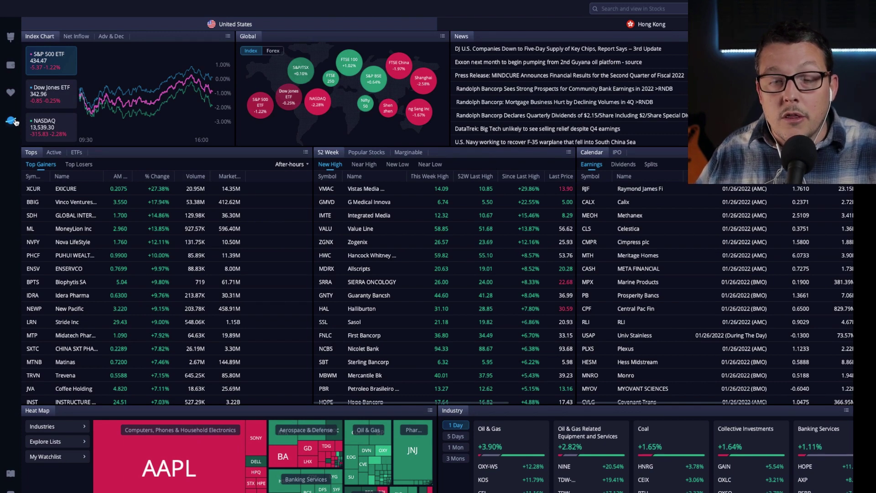
{"action": "mouse_move", "coordinate": [40, 3]}
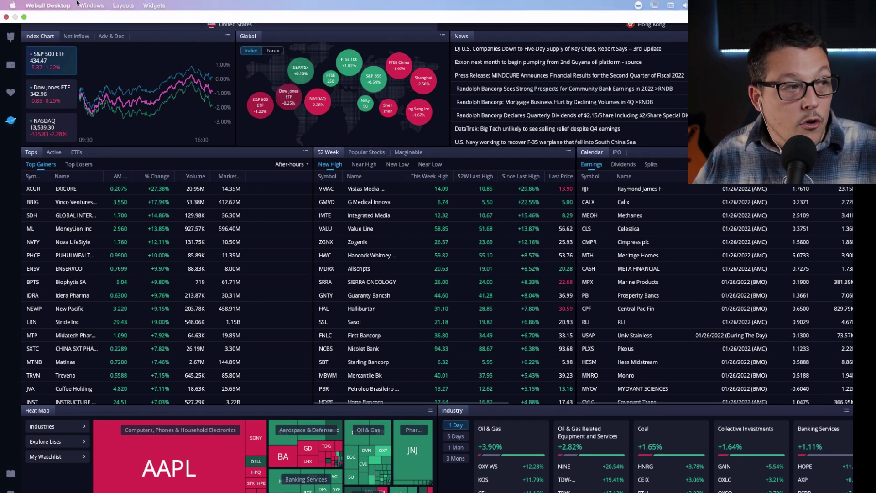
{"action": "left_click", "coordinate": [122, 5]}
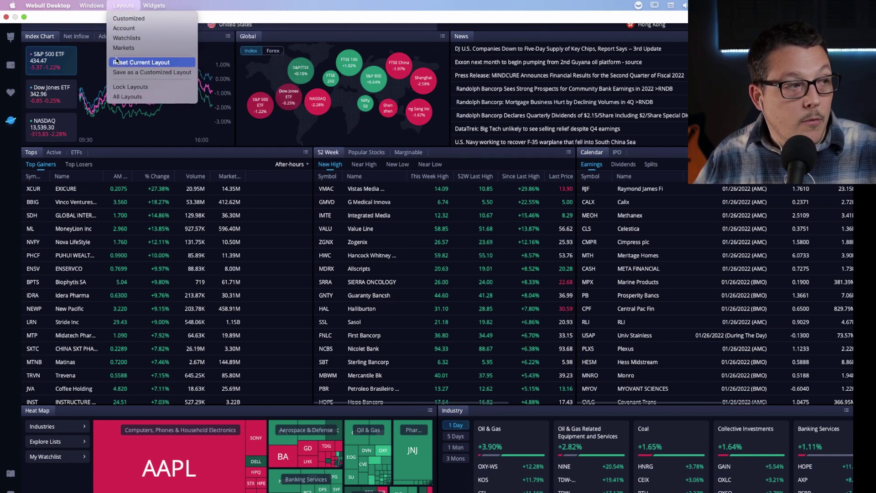
{"action": "left_click", "coordinate": [133, 96]}
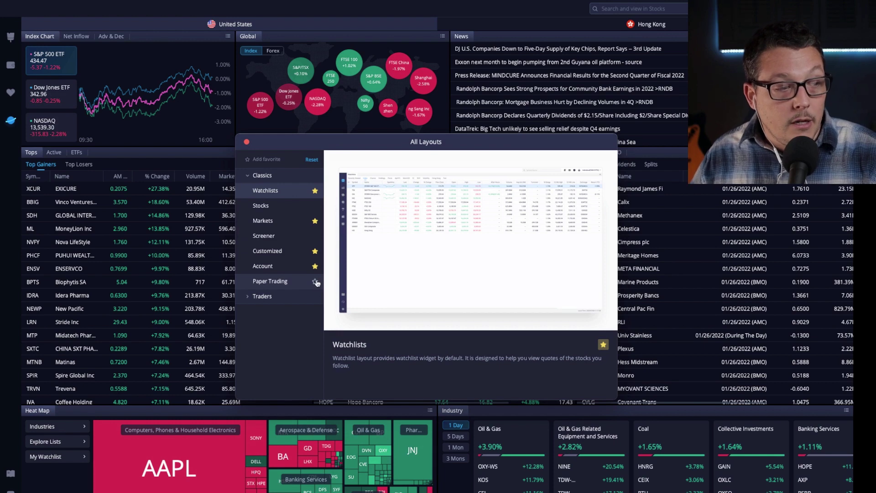
{"action": "left_click", "coordinate": [315, 281]}
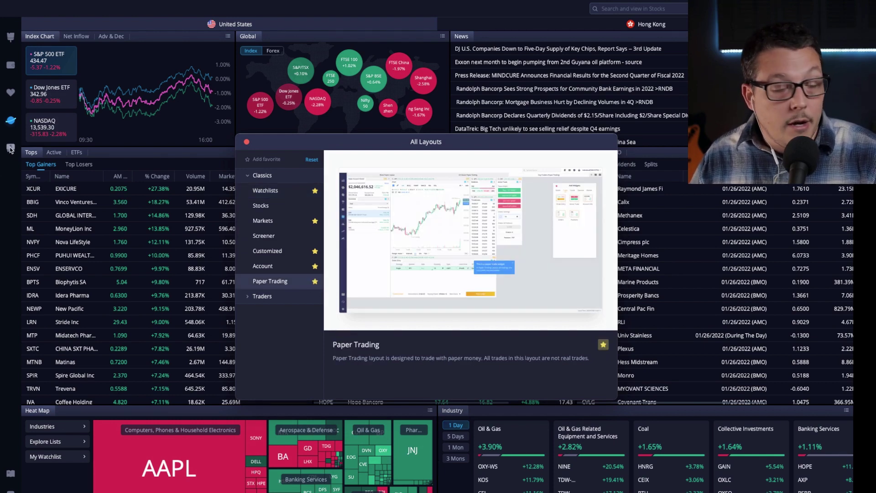
{"action": "left_click", "coordinate": [315, 281]}
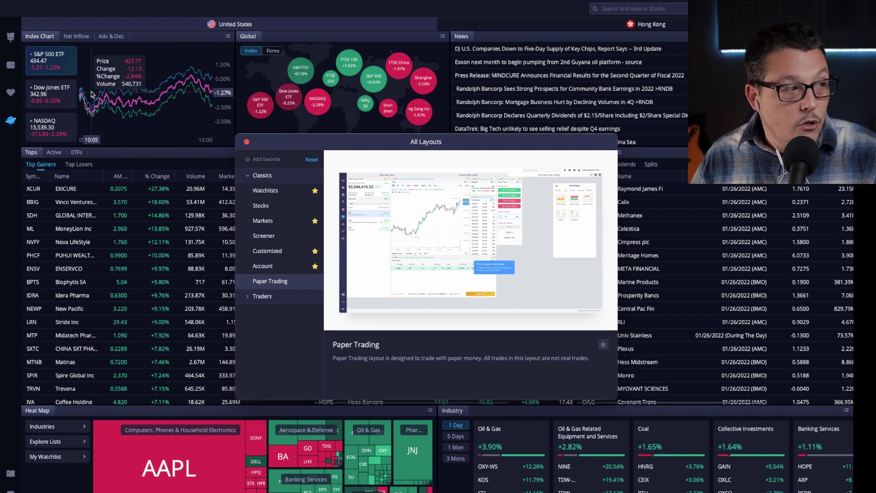
{"action": "left_click", "coordinate": [246, 142]}
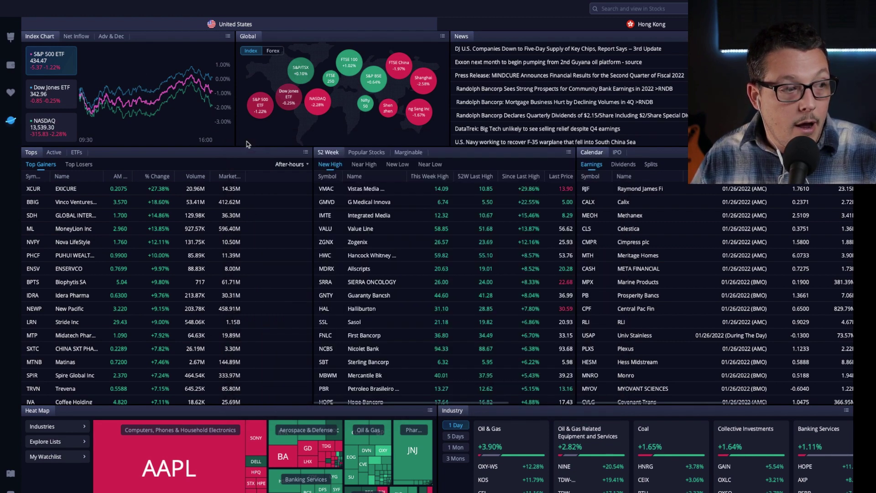
In Settings > General, toggle the Watchlists Quotes Bar several times, leave it off, and exit Settings.
{"action": "left_click", "coordinate": [11, 37]}
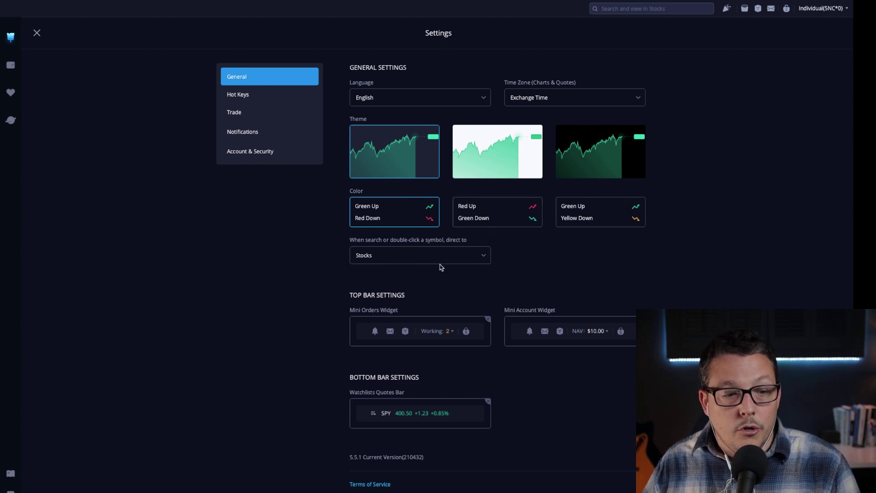
{"action": "left_click", "coordinate": [456, 413]}
{"action": "left_click", "coordinate": [456, 413]}
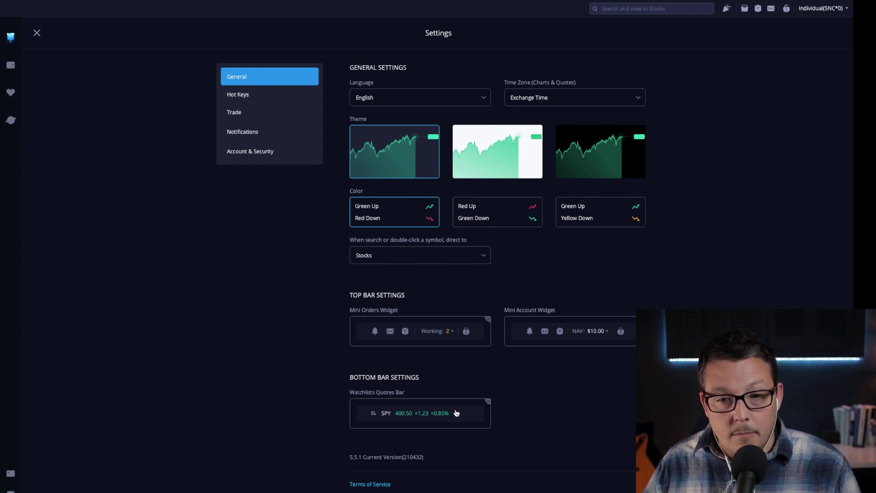
{"action": "left_click", "coordinate": [456, 413]}
{"action": "left_click", "coordinate": [456, 412]}
{"action": "left_click", "coordinate": [456, 413]}
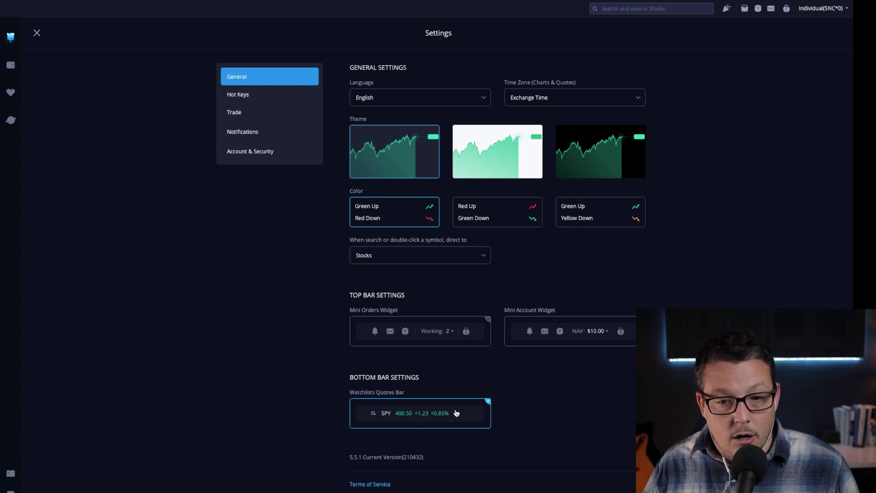
{"action": "left_click", "coordinate": [456, 413]}
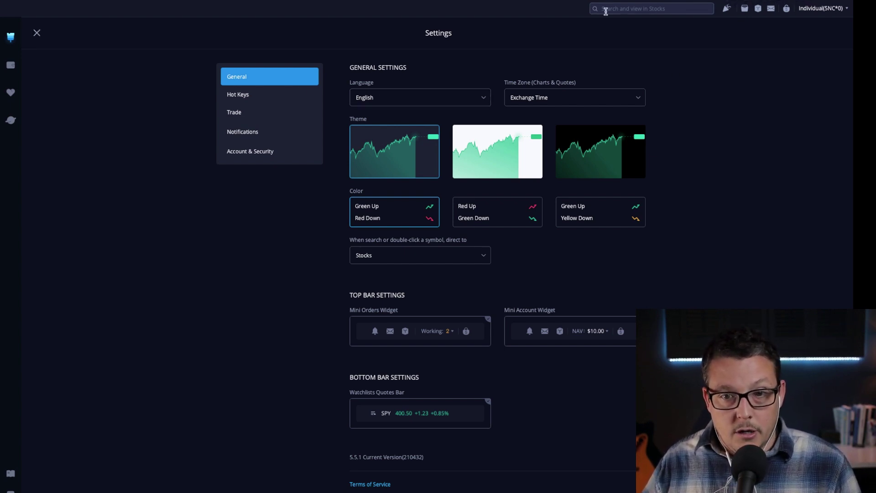
{"action": "key", "text": "Escape"}
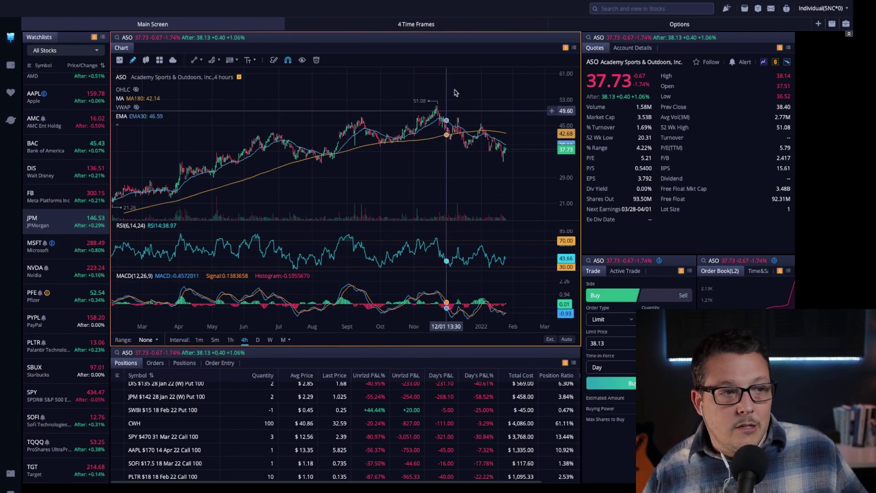
{"action": "left_click", "coordinate": [450, 25]}
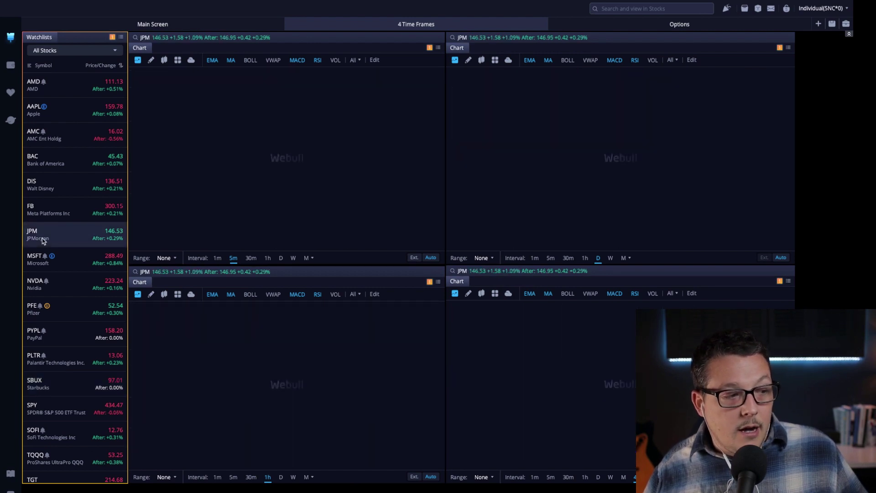
{"action": "left_click", "coordinate": [618, 28]}
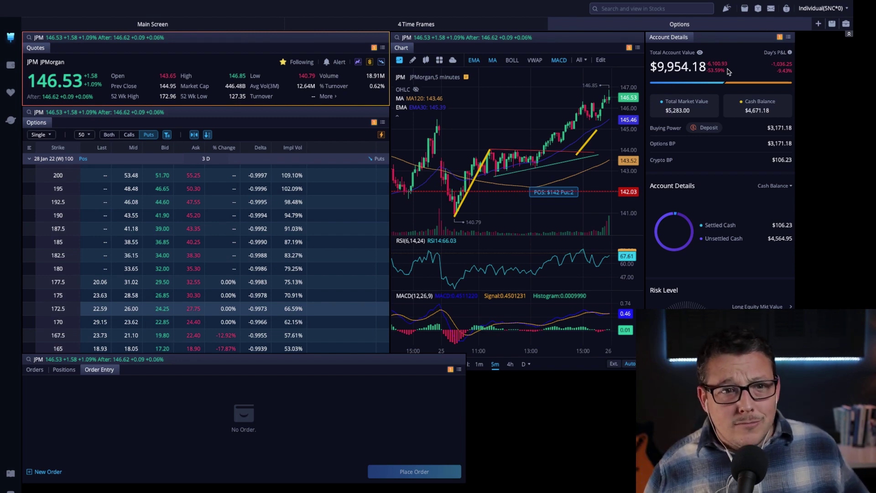
{"action": "left_click", "coordinate": [256, 24]}
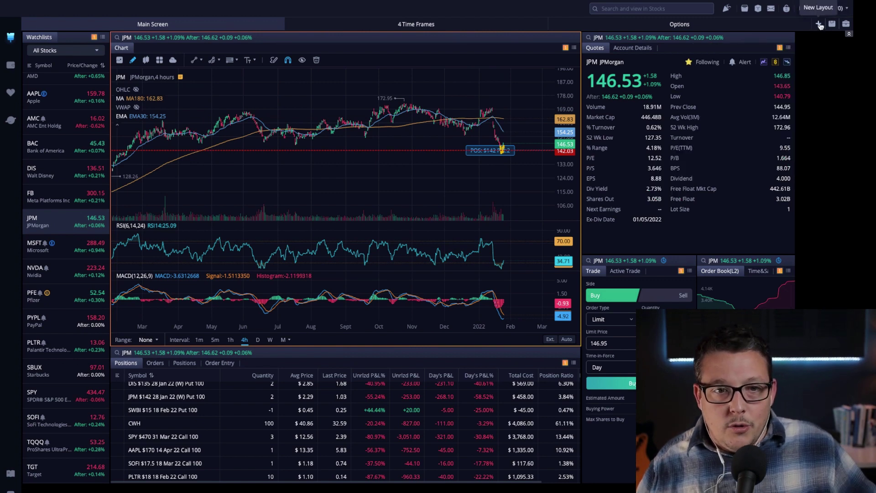
Create a new layout from the Blank Layout card.
{"action": "left_click", "coordinate": [819, 25]}
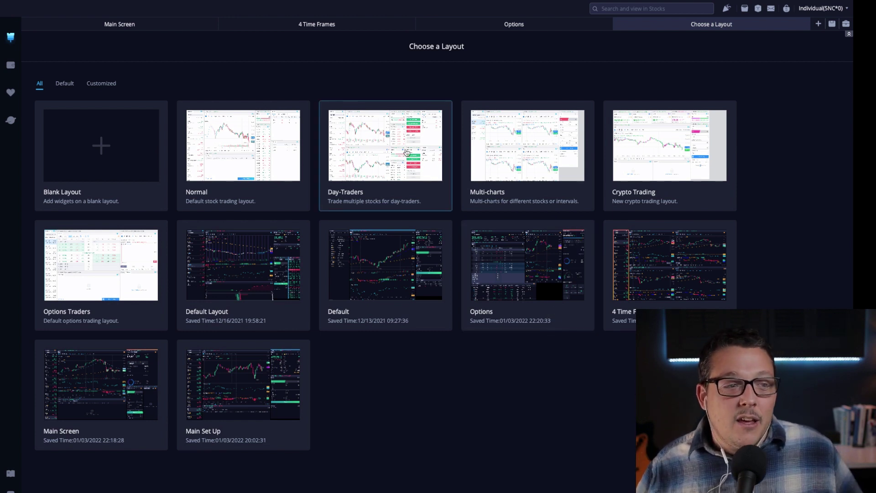
{"action": "left_click", "coordinate": [100, 151]}
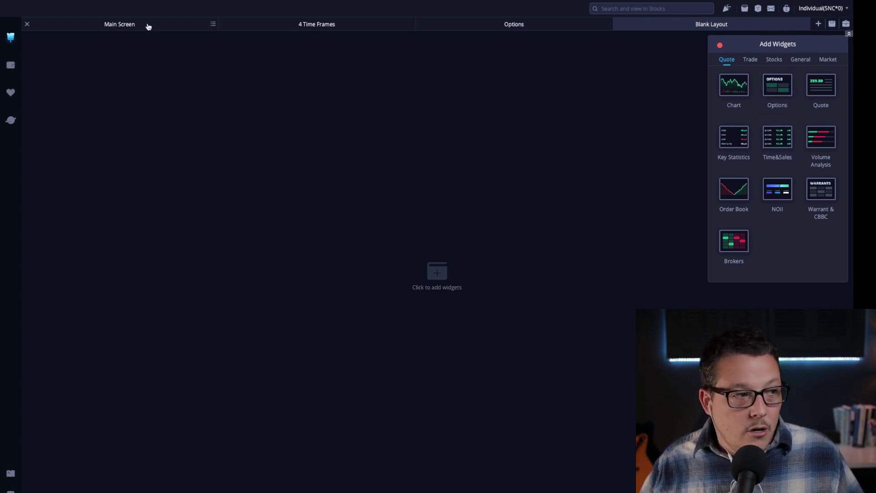
Glance at Main Screen, return to the blank layout, and browse the Trade, Stocks and General widgets.
{"action": "left_click", "coordinate": [150, 26]}
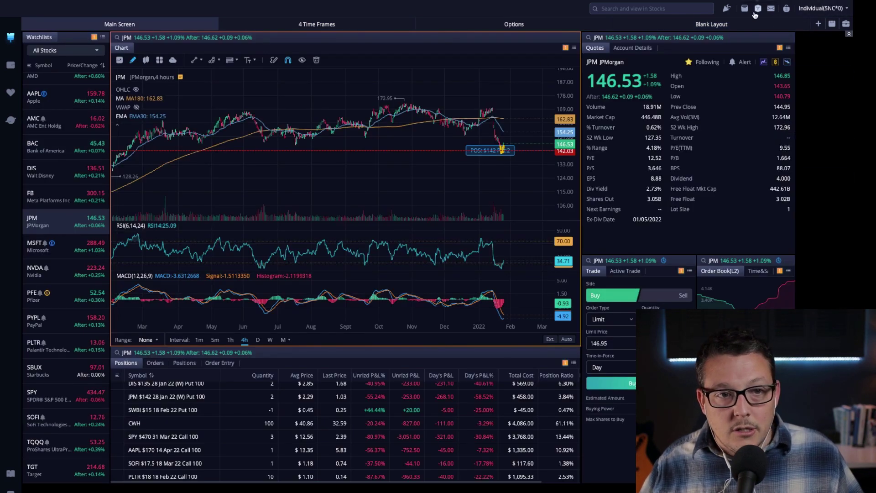
{"action": "left_click", "coordinate": [766, 27]}
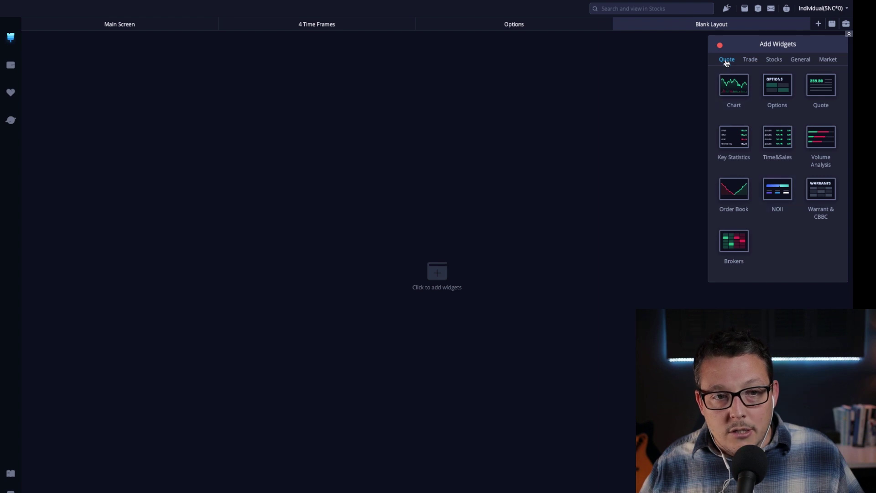
{"action": "left_click", "coordinate": [751, 60]}
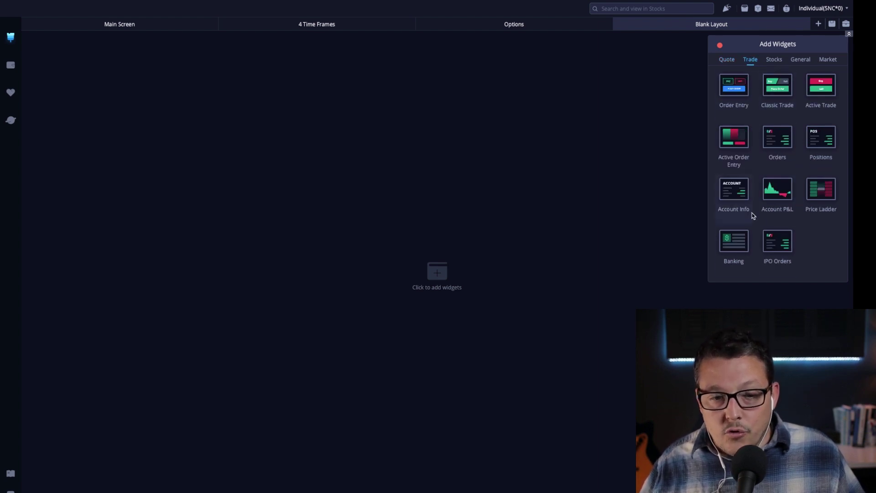
{"action": "left_click", "coordinate": [775, 62]}
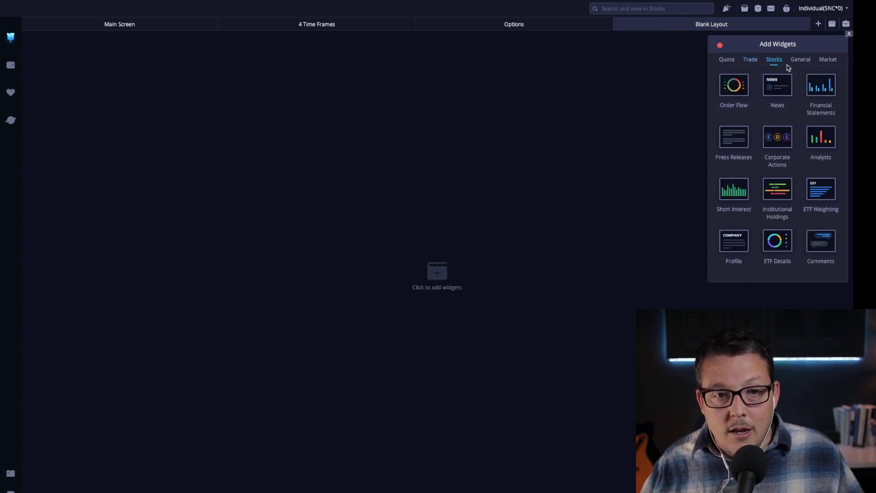
{"action": "left_click", "coordinate": [794, 61]}
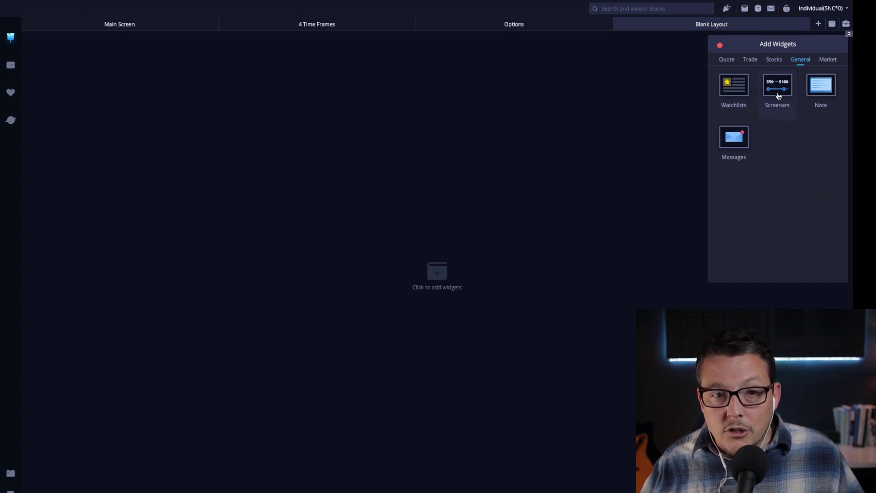
Add a Watchlists widget, stretch it down the screen, and switch it to All Stocks.
{"action": "left_click", "coordinate": [741, 96]}
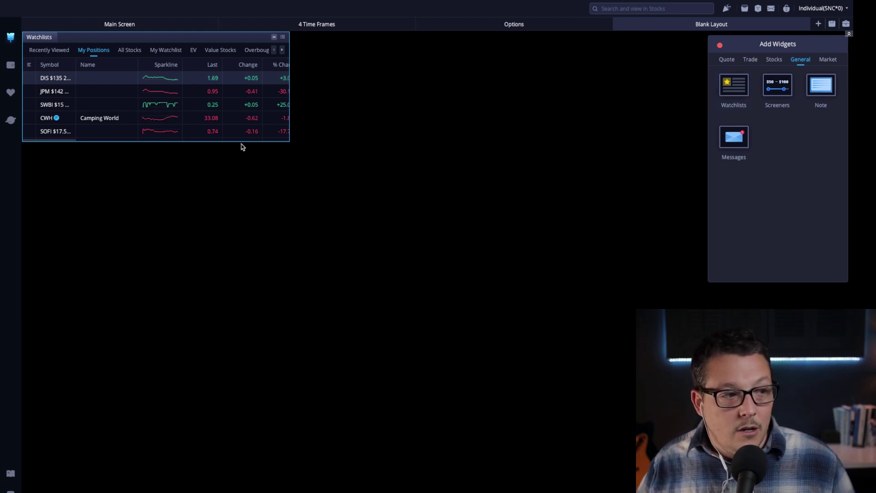
{"action": "mouse_move", "coordinate": [227, 39]}
{"action": "left_mouse_down"}
{"action": "mouse_move", "coordinate": [446, 121]}
{"action": "mouse_move", "coordinate": [505, 123]}
{"action": "mouse_move", "coordinate": [579, 96]}
{"action": "mouse_move", "coordinate": [218, 41]}
{"action": "left_mouse_up"}
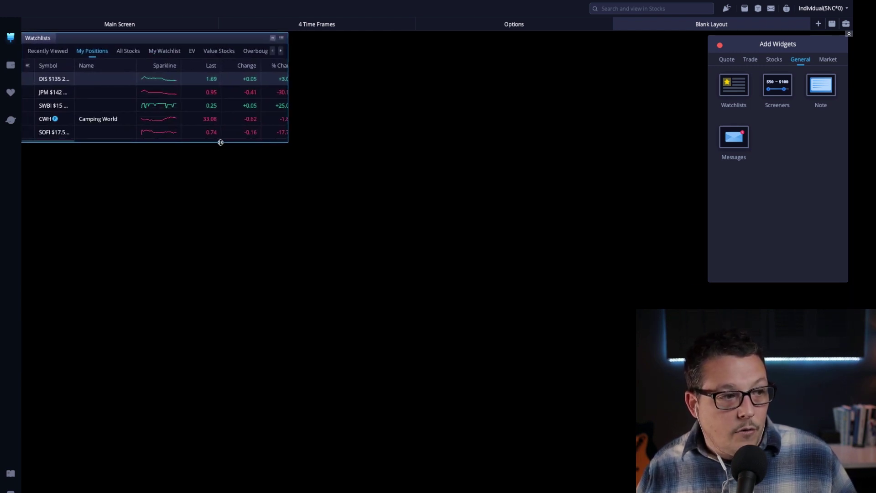
{"action": "left_click_drag", "start_coordinate": [220, 143], "coordinate": [214, 491]}
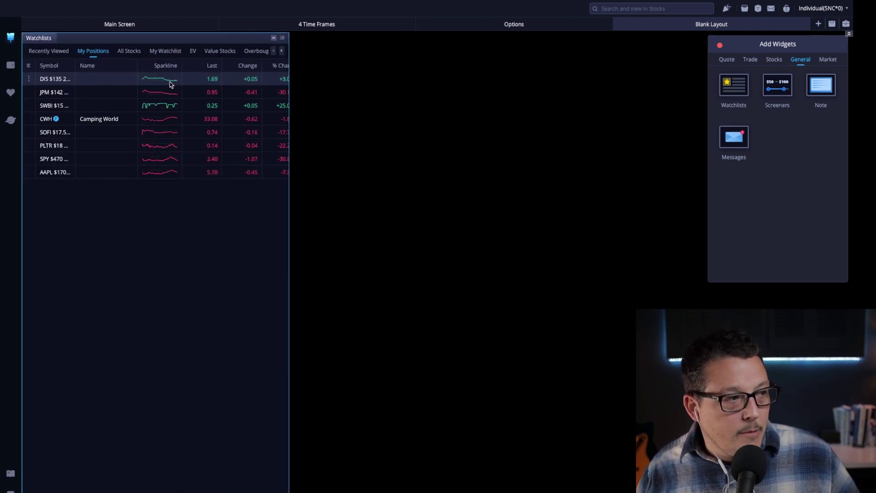
{"action": "left_click", "coordinate": [125, 51]}
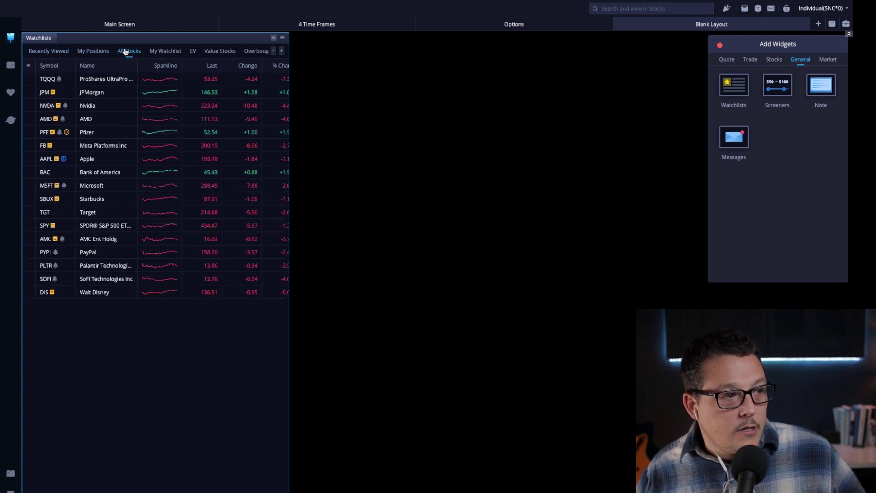
{"action": "left_click", "coordinate": [141, 25]}
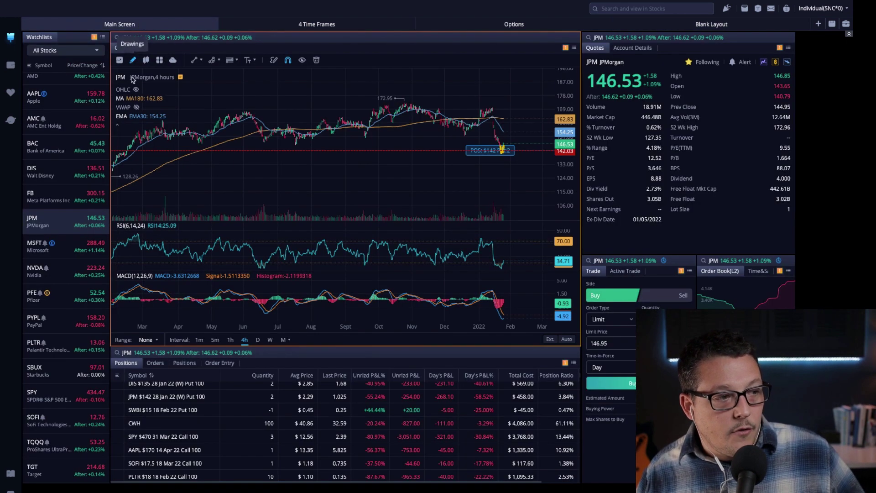
Set the watchlist's display mode to Simplified and resize it to a slim, readable column.
{"action": "left_click", "coordinate": [674, 26]}
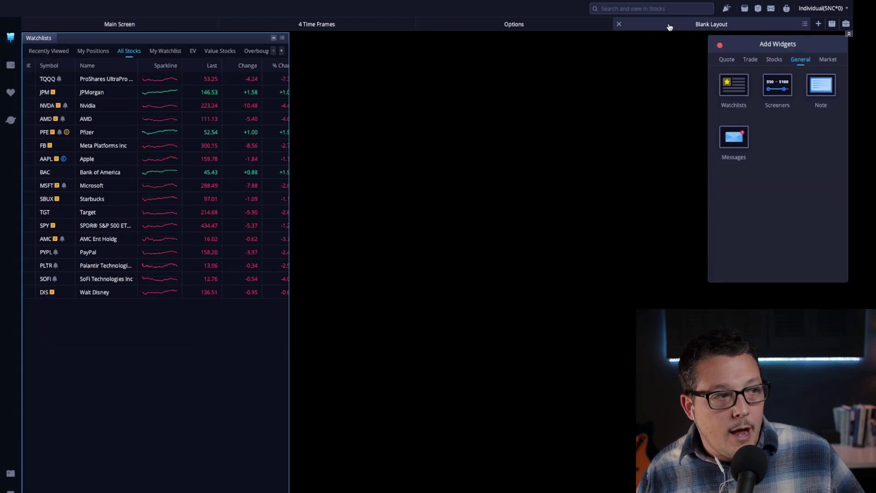
{"action": "left_click", "coordinate": [282, 37]}
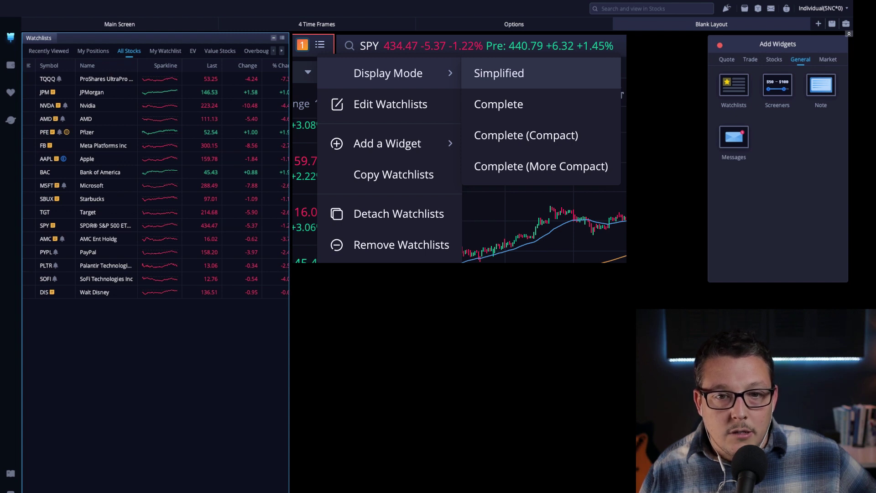
{"action": "left_click", "coordinate": [176, 45]}
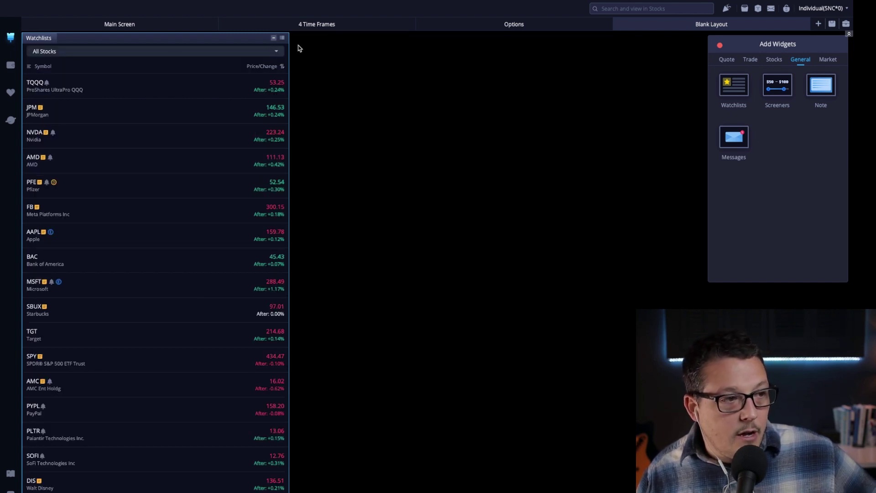
{"action": "left_click_drag", "start_coordinate": [288, 39], "coordinate": [13, 19]}
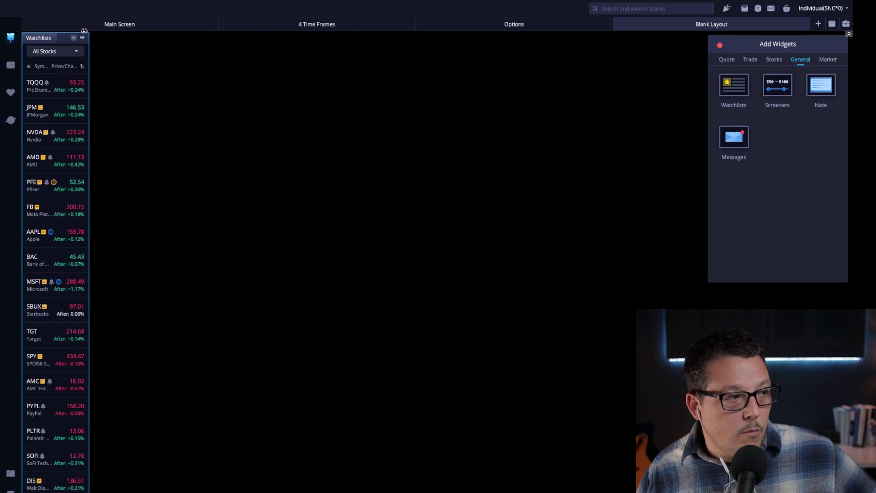
{"action": "left_click_drag", "start_coordinate": [84, 31], "coordinate": [127, 44]}
Check the Main Screen and the layout gallery, then come back to Blank Layout.
{"action": "left_click", "coordinate": [181, 26]}
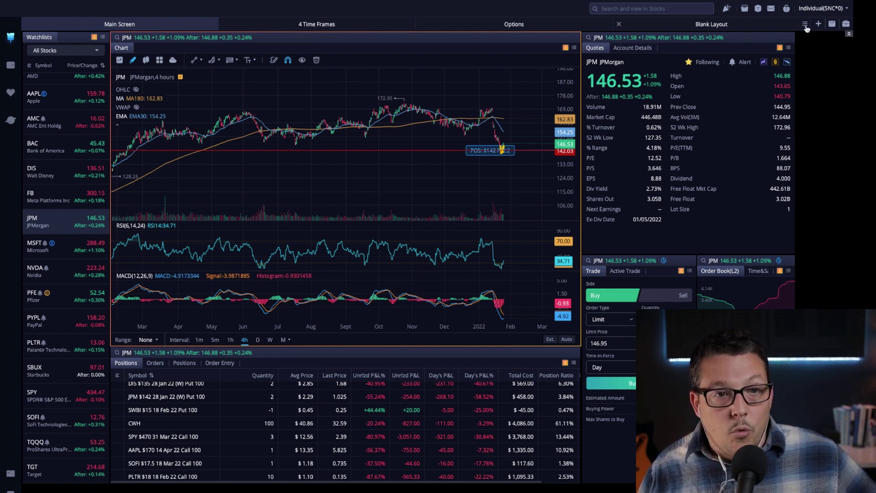
{"action": "left_click", "coordinate": [818, 24]}
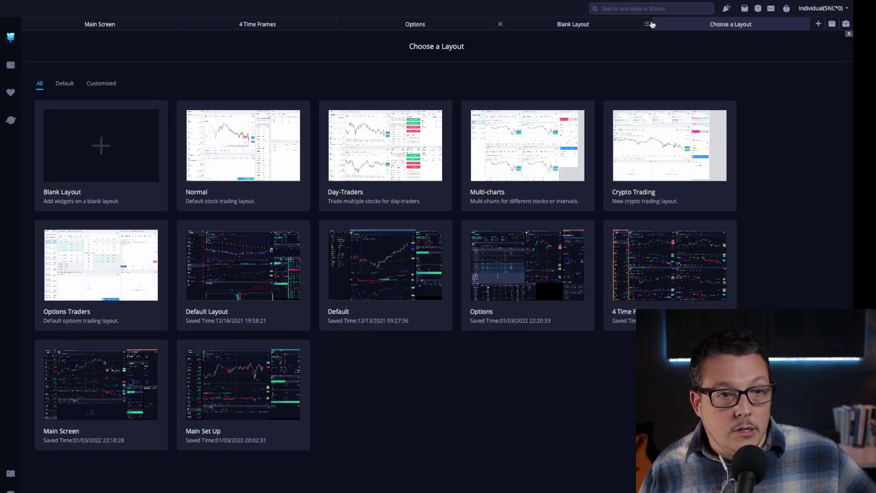
{"action": "left_click", "coordinate": [658, 25]}
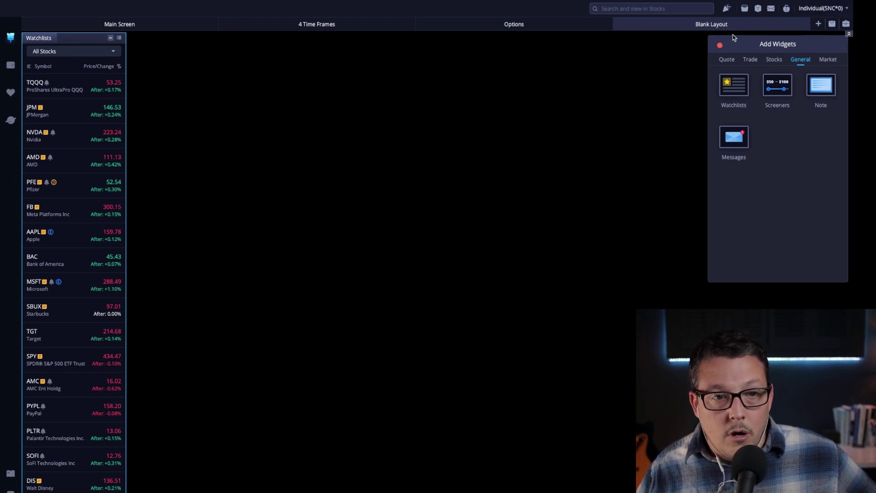
Add an SPY Quote widget, move it to the top right, and enlarge it to show more stats.
{"action": "left_click", "coordinate": [775, 61]}
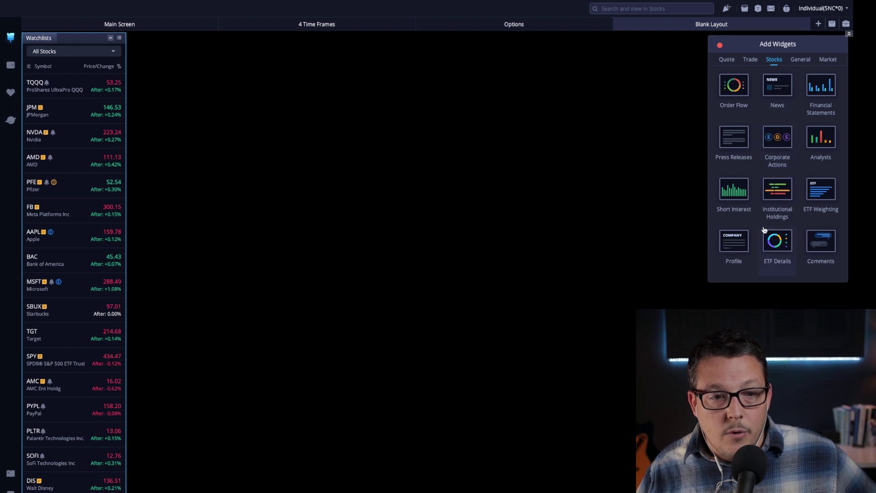
{"action": "left_click", "coordinate": [829, 60]}
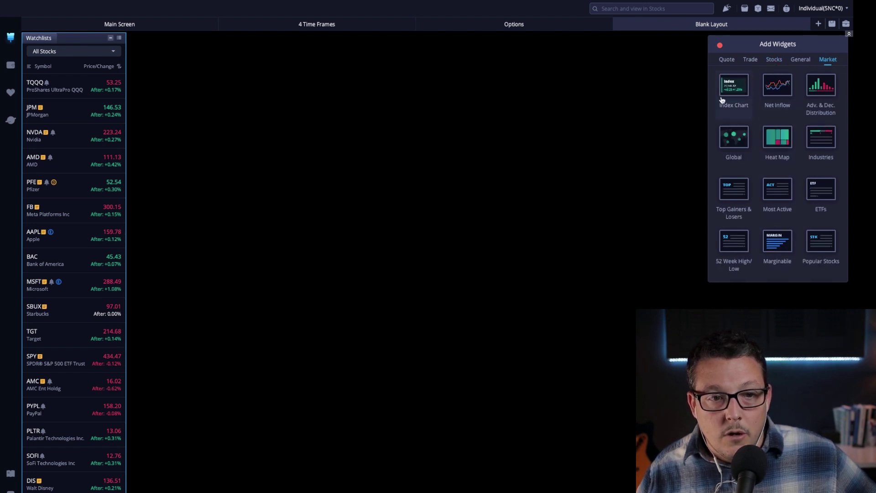
{"action": "left_click", "coordinate": [734, 60]}
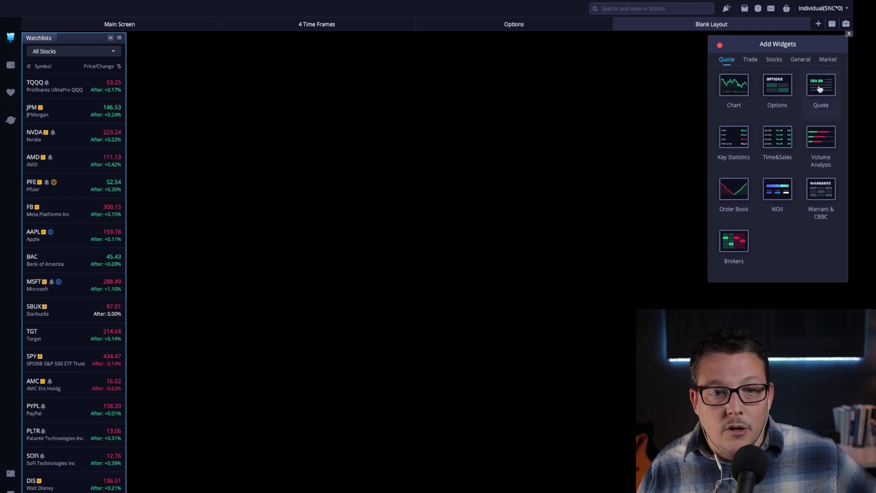
{"action": "left_click", "coordinate": [827, 93]}
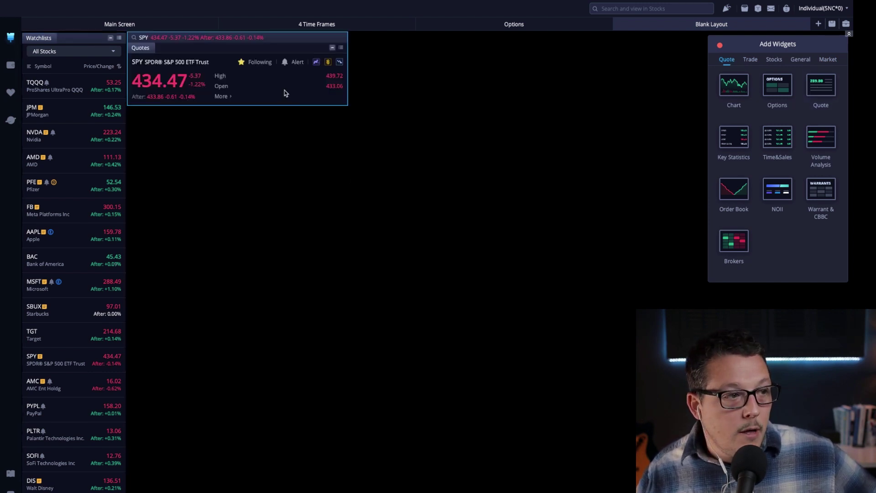
{"action": "left_click_drag", "start_coordinate": [266, 37], "coordinate": [774, 40]}
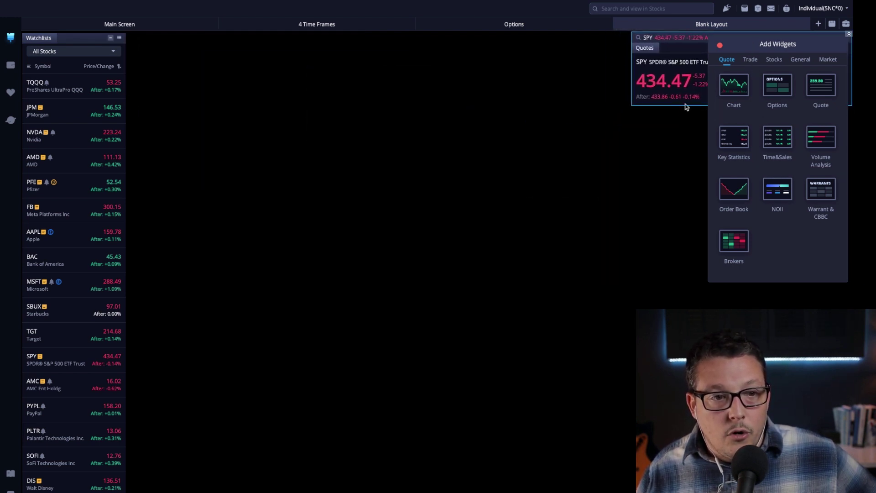
{"action": "left_click_drag", "start_coordinate": [684, 105], "coordinate": [685, 163]}
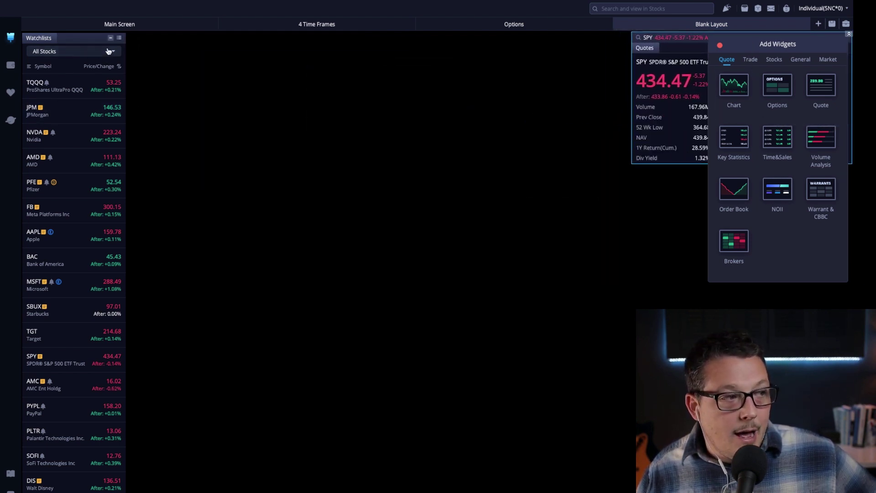
Compare with Main Screen's quote and Account Details tabs, then return to Blank Layout.
{"action": "left_click", "coordinate": [94, 27]}
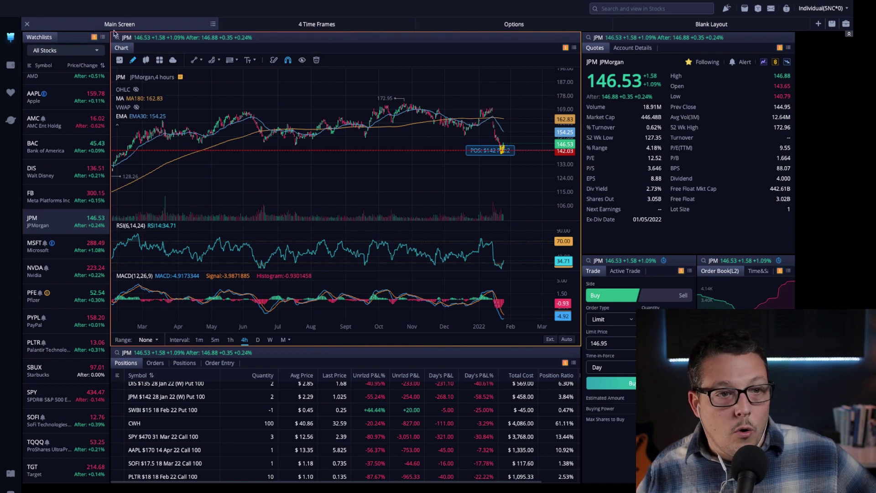
{"action": "left_click", "coordinate": [612, 48]}
{"action": "left_click", "coordinate": [602, 48]}
{"action": "left_click", "coordinate": [628, 48]}
{"action": "left_click", "coordinate": [601, 48]}
{"action": "left_click", "coordinate": [634, 49]}
{"action": "left_click", "coordinate": [689, 30]}
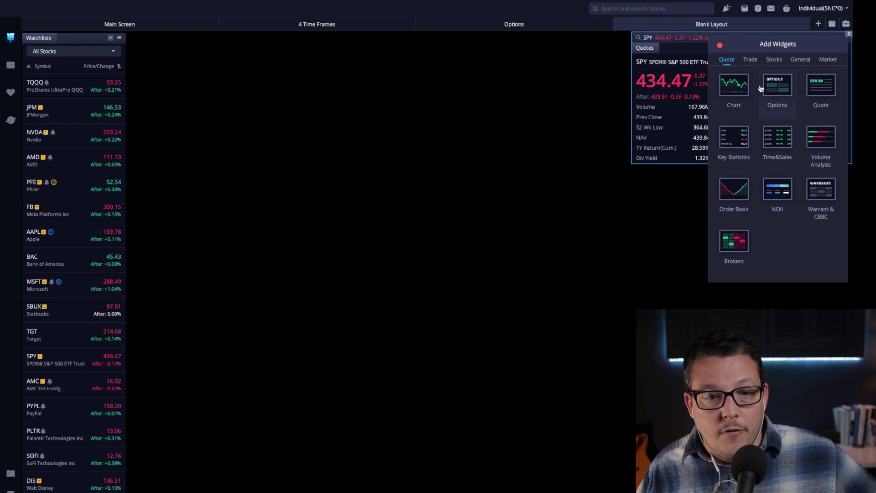
Add an Account Info widget, dock it as a tab on SPY Quotes, and finish on the quote tab.
{"action": "left_click", "coordinate": [753, 60]}
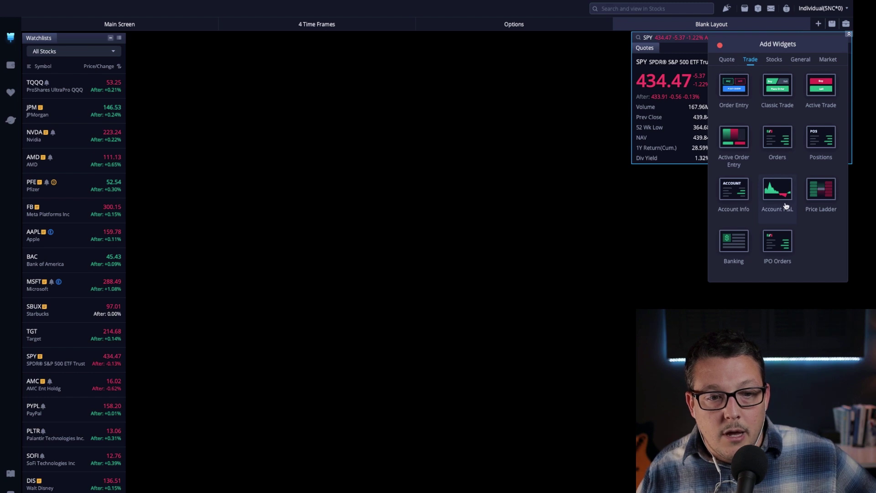
{"action": "left_click", "coordinate": [741, 195]}
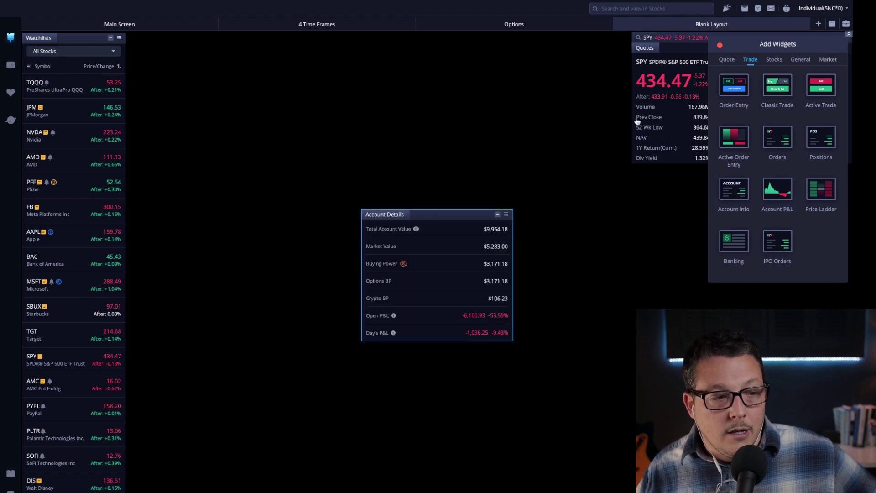
{"action": "left_click", "coordinate": [720, 46]}
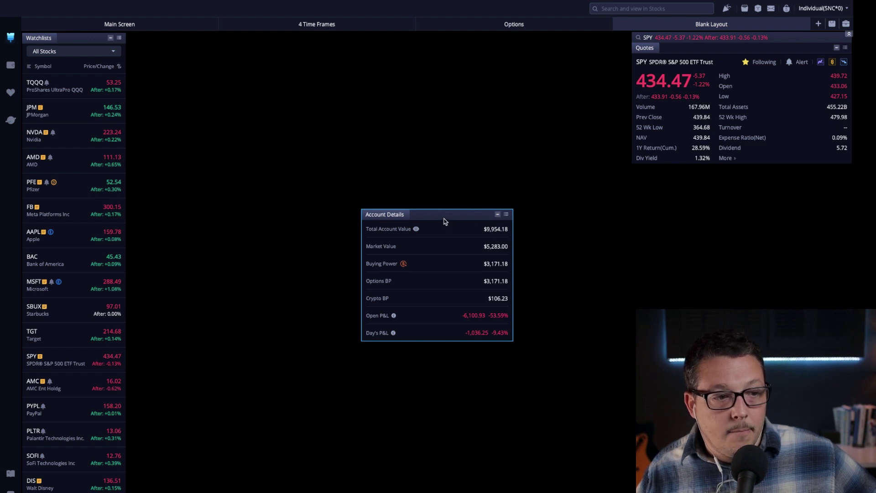
{"action": "left_click_drag", "start_coordinate": [432, 215], "coordinate": [744, 37]}
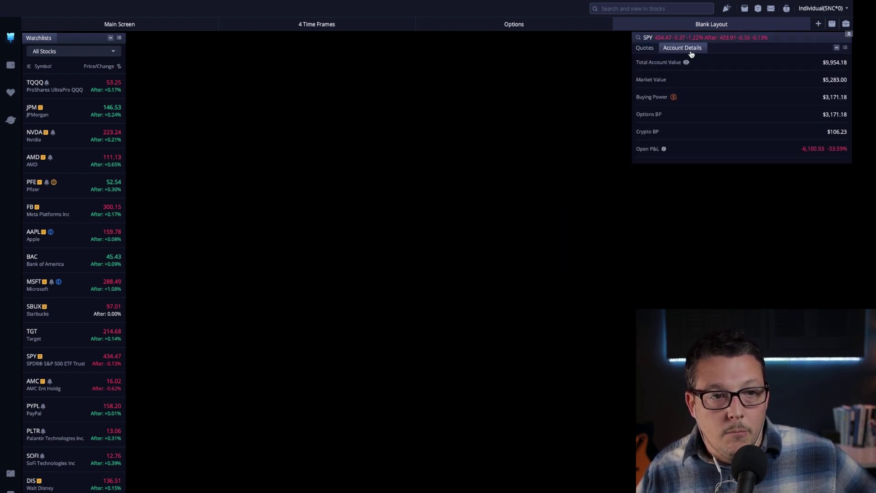
{"action": "left_click", "coordinate": [644, 49]}
{"action": "left_click", "coordinate": [689, 48]}
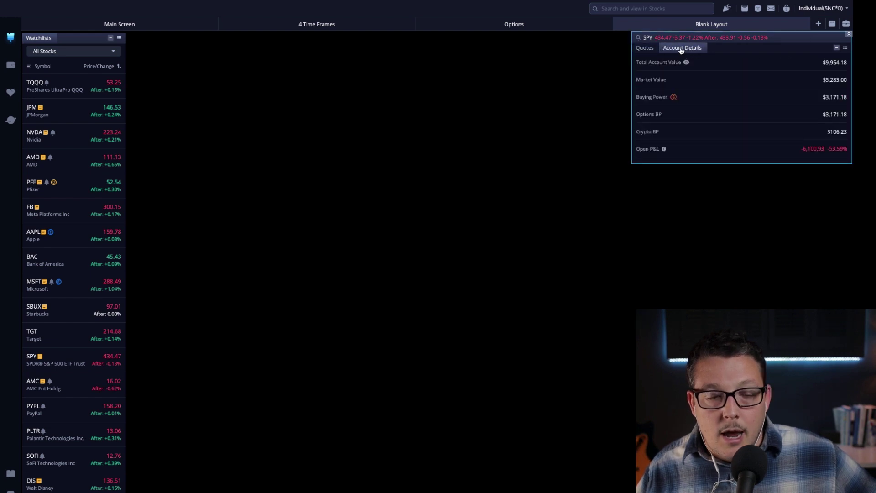
{"action": "left_click", "coordinate": [645, 48]}
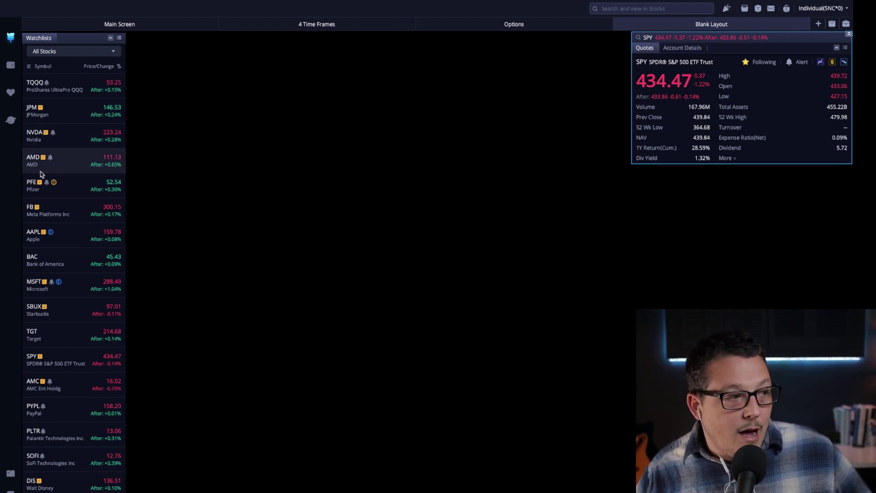
Put both the watchlist and the Quotes widget in link group 1.
{"action": "left_click", "coordinate": [63, 169]}
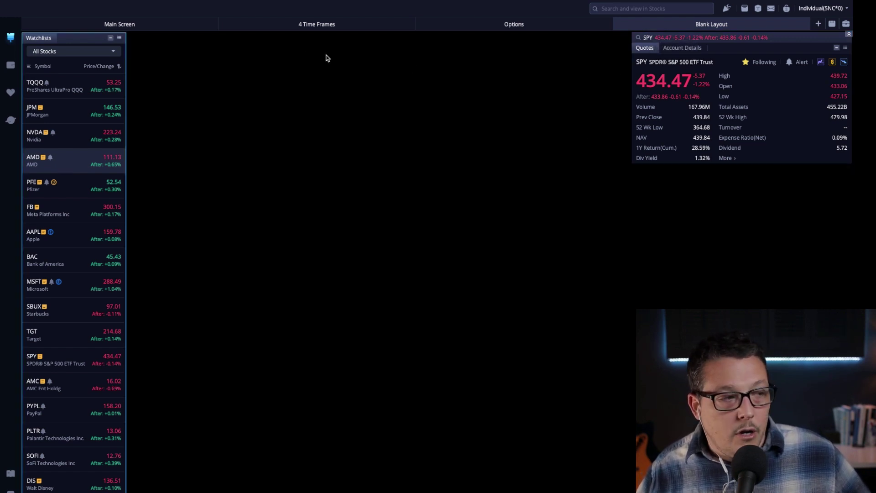
{"action": "left_click", "coordinate": [110, 40]}
{"action": "left_click", "coordinate": [142, 81]}
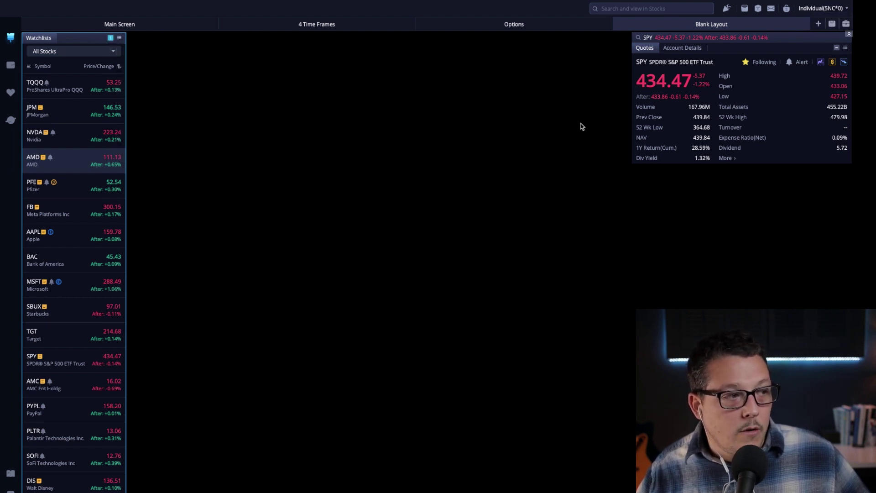
{"action": "left_click", "coordinate": [836, 48]}
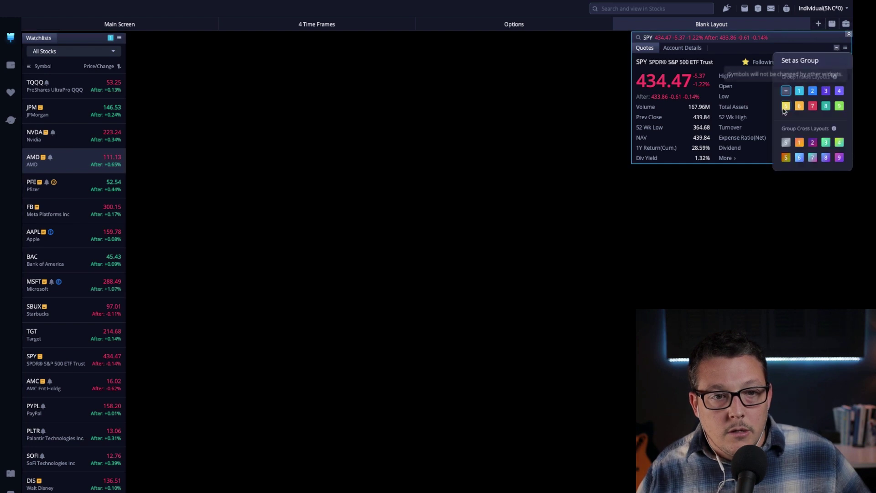
{"action": "left_click", "coordinate": [799, 89]}
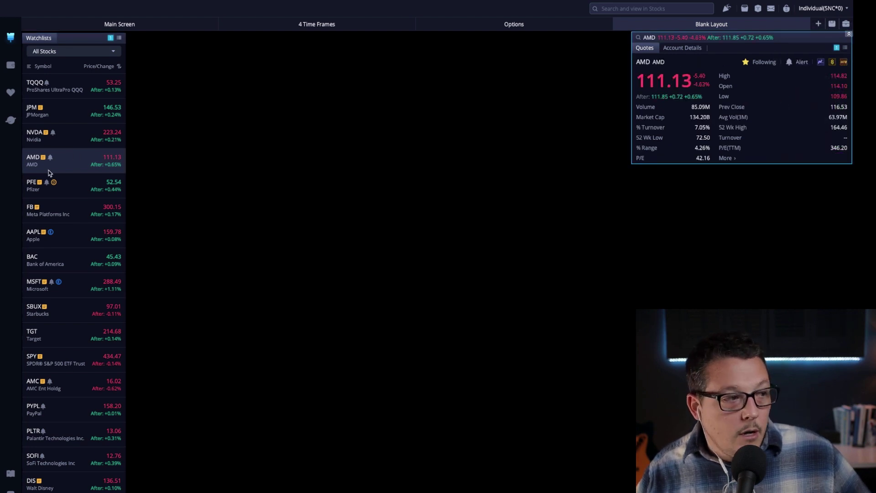
Select NVDA so the linked quote follows it, then go back to the Main Screen layout.
{"action": "left_click", "coordinate": [57, 135]}
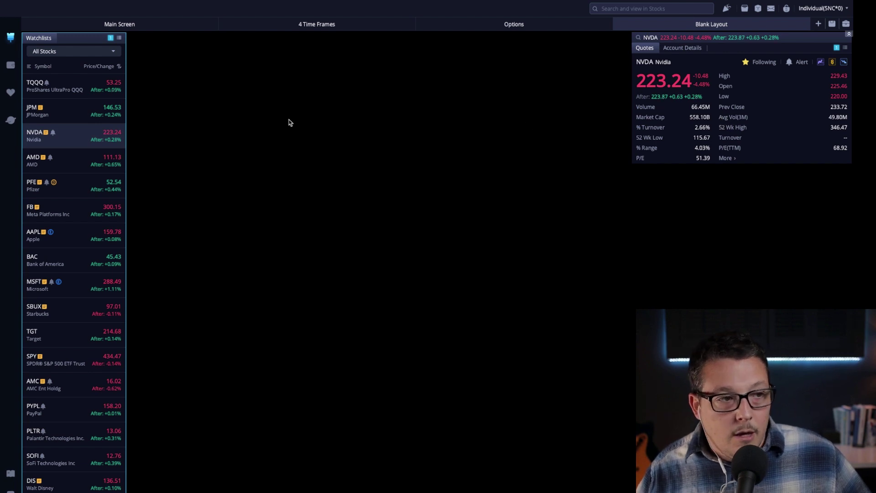
{"action": "left_click", "coordinate": [110, 38]}
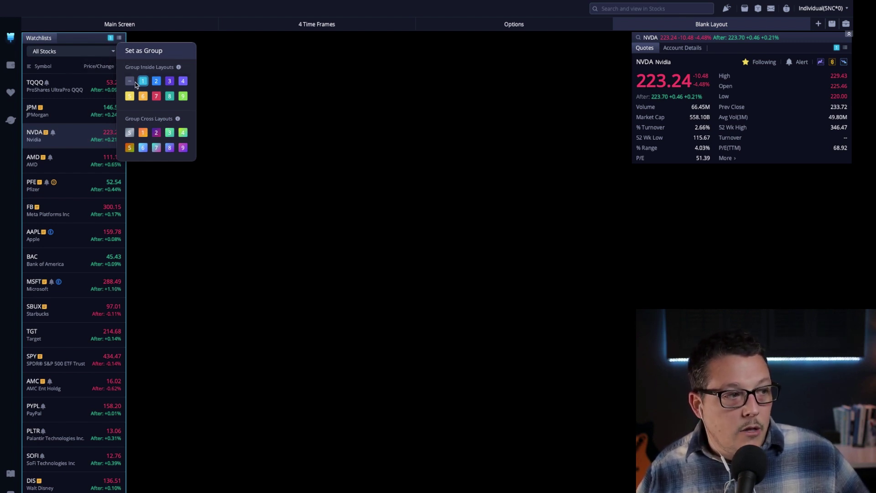
{"action": "left_click", "coordinate": [155, 25]}
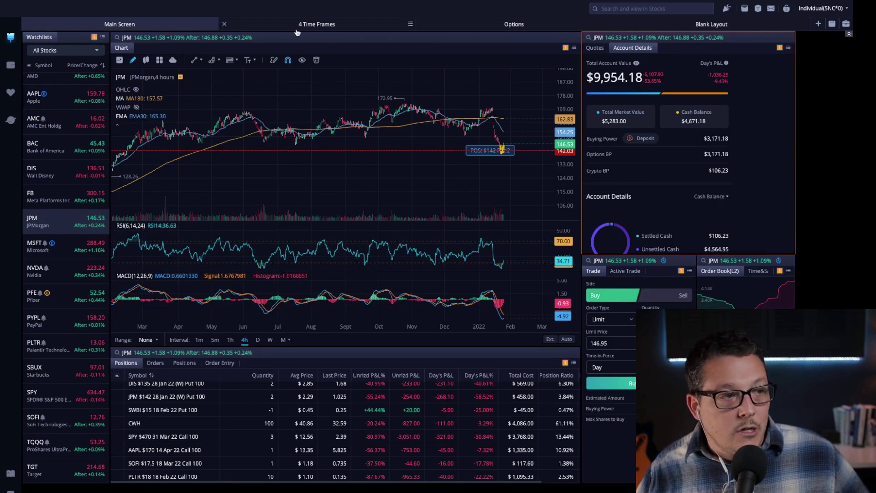
{"action": "left_click", "coordinate": [398, 26]}
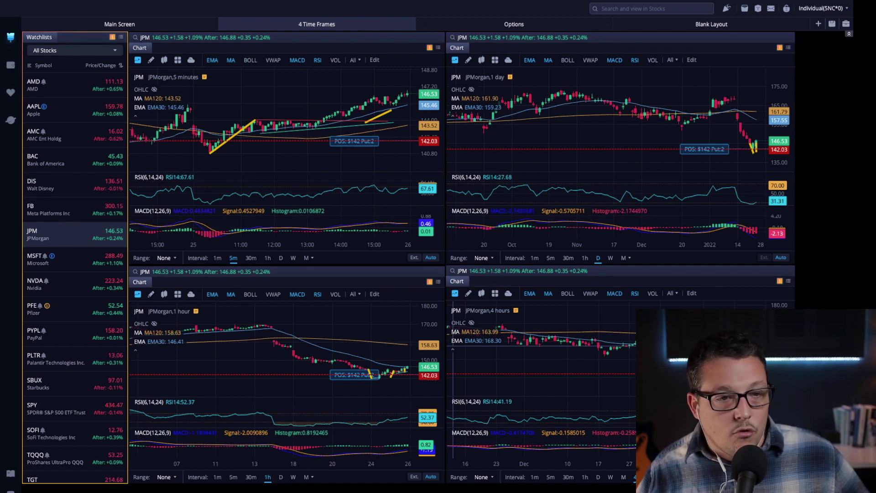
{"action": "left_click", "coordinate": [757, 28]}
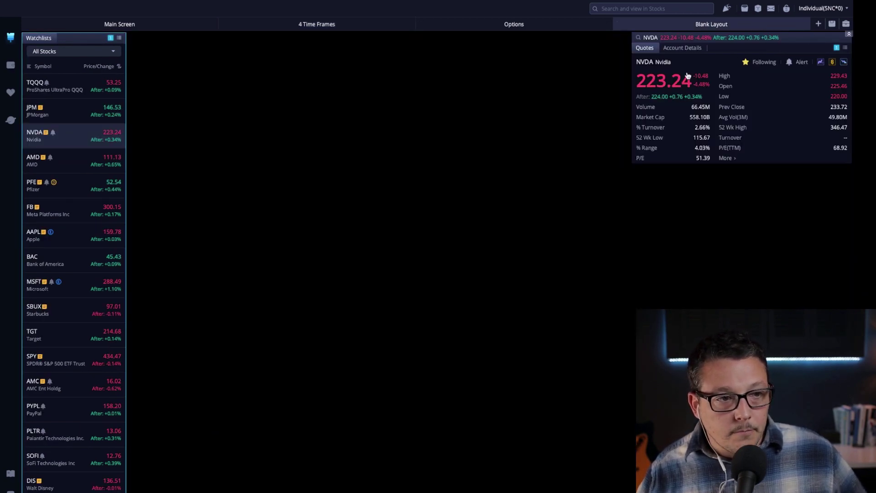
{"action": "left_click", "coordinate": [157, 26]}
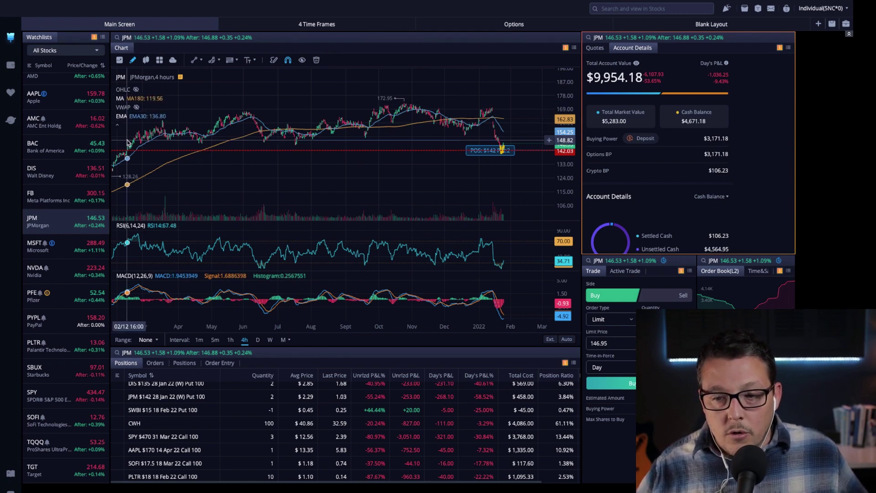
Add an SPY 1-minute Chart widget and stretch it taller and wider between the watchlist and NVDA quote.
{"action": "left_click", "coordinate": [711, 24]}
{"action": "left_click", "coordinate": [845, 25]}
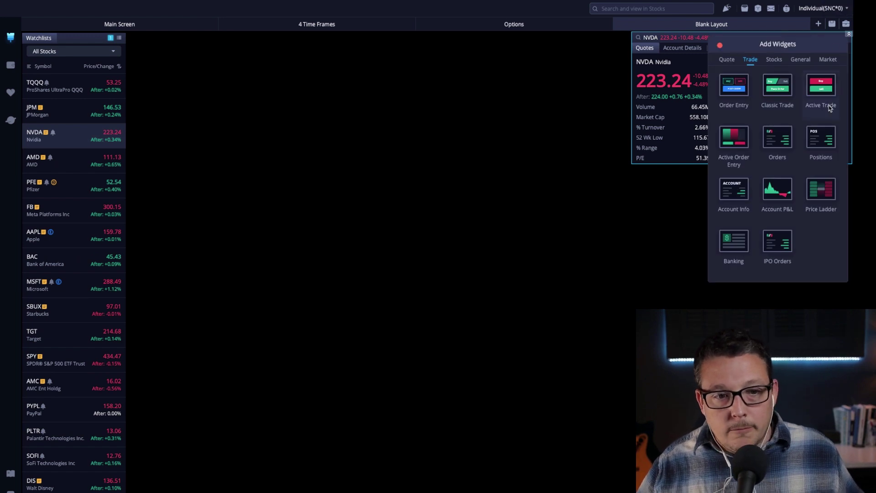
{"action": "left_click", "coordinate": [726, 59]}
{"action": "left_click", "coordinate": [810, 183]}
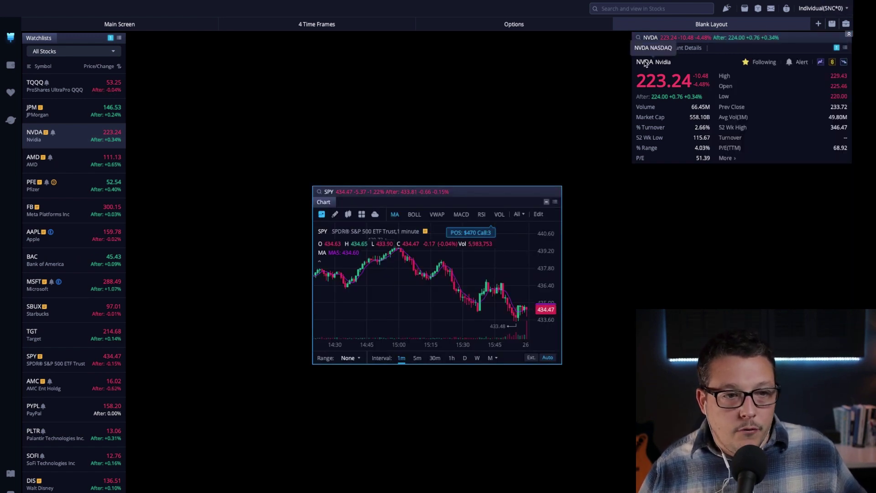
{"action": "left_click_drag", "start_coordinate": [352, 186], "coordinate": [358, 31]}
{"action": "left_click_drag", "start_coordinate": [313, 187], "coordinate": [126, 186]}
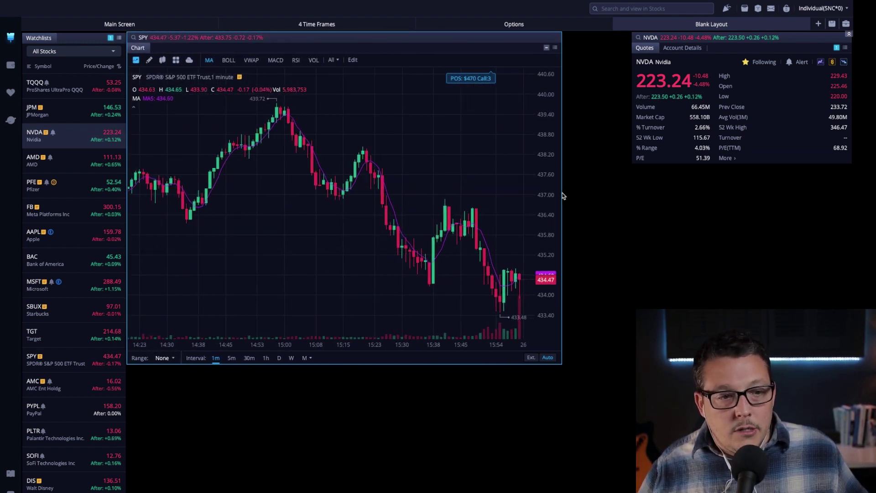
{"action": "left_click_drag", "start_coordinate": [561, 193], "coordinate": [631, 193]}
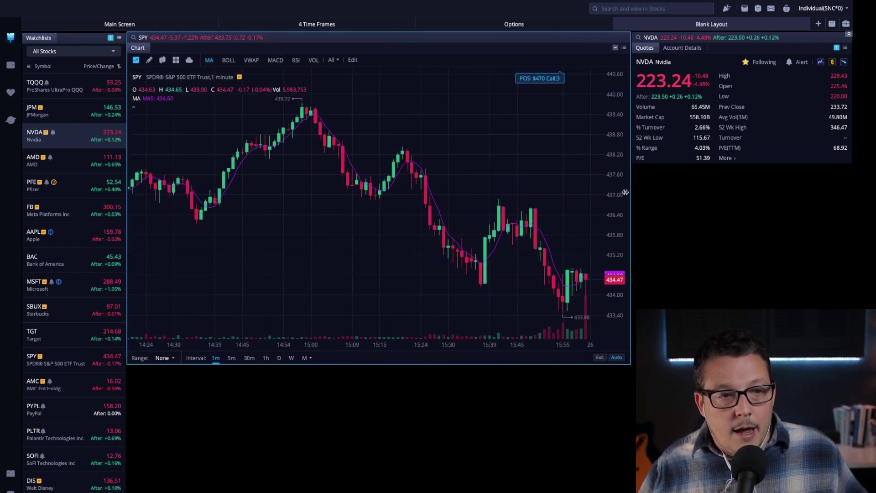
{"action": "left_click", "coordinate": [157, 26]}
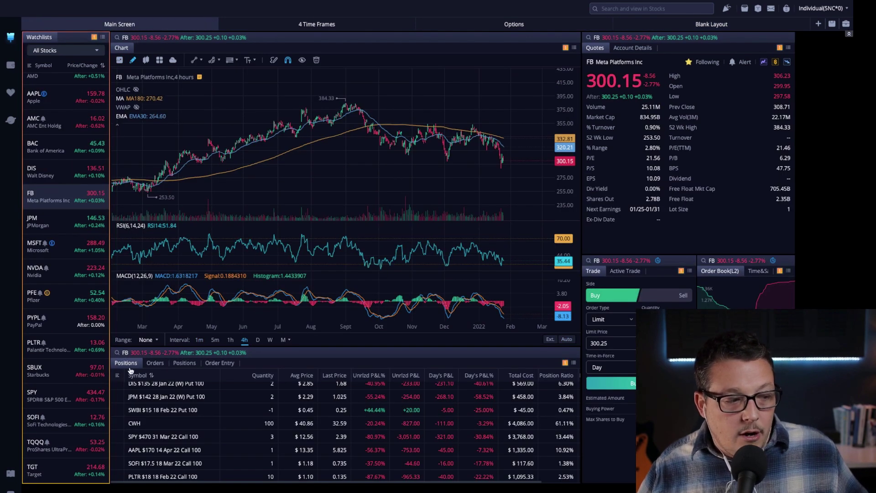
{"action": "left_click", "coordinate": [192, 365]}
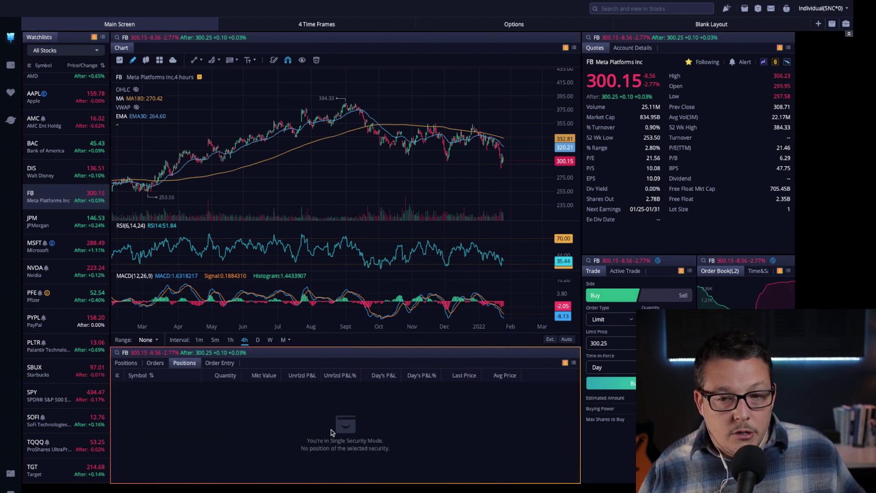
{"action": "left_click", "coordinate": [131, 363]}
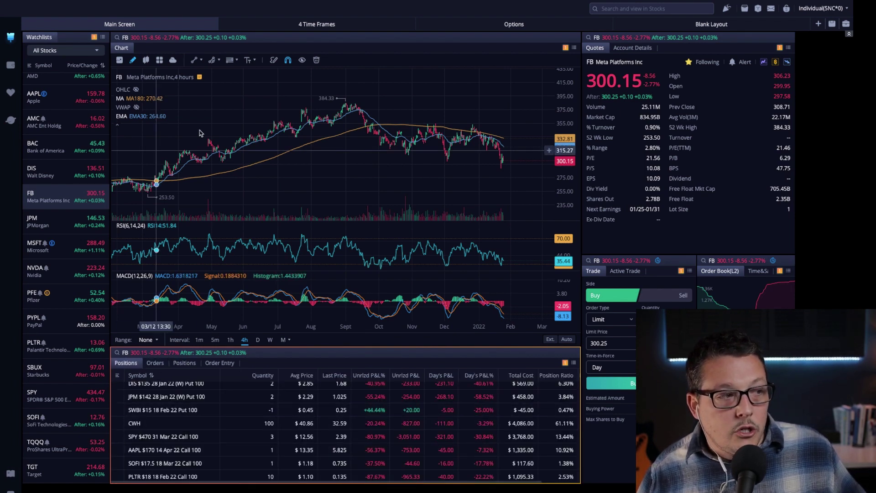
{"action": "left_click", "coordinate": [185, 363]}
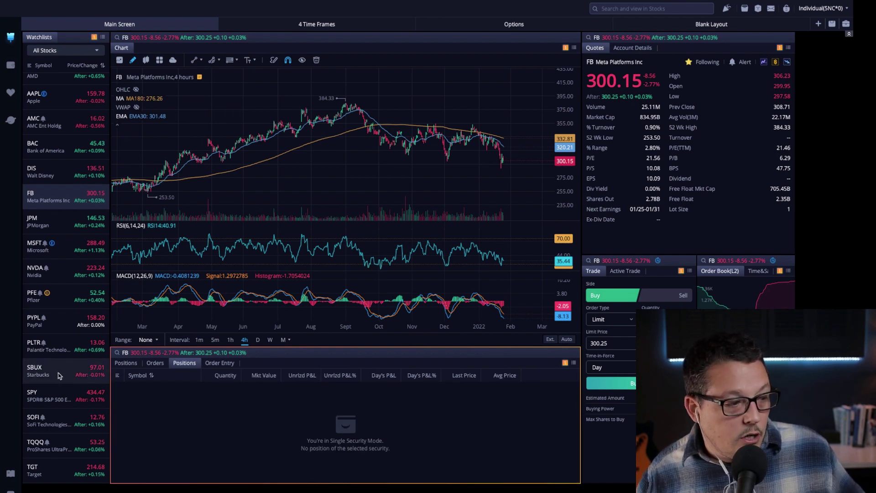
{"action": "left_click", "coordinate": [55, 346]}
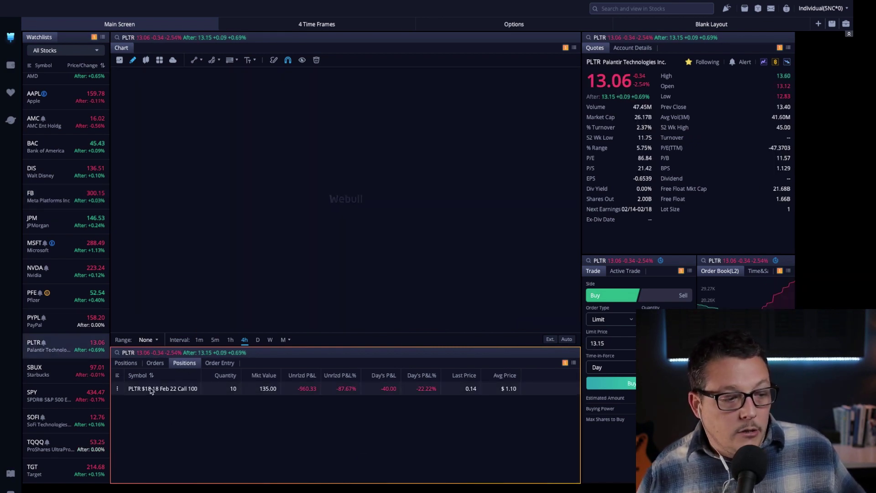
{"action": "left_click", "coordinate": [126, 362]}
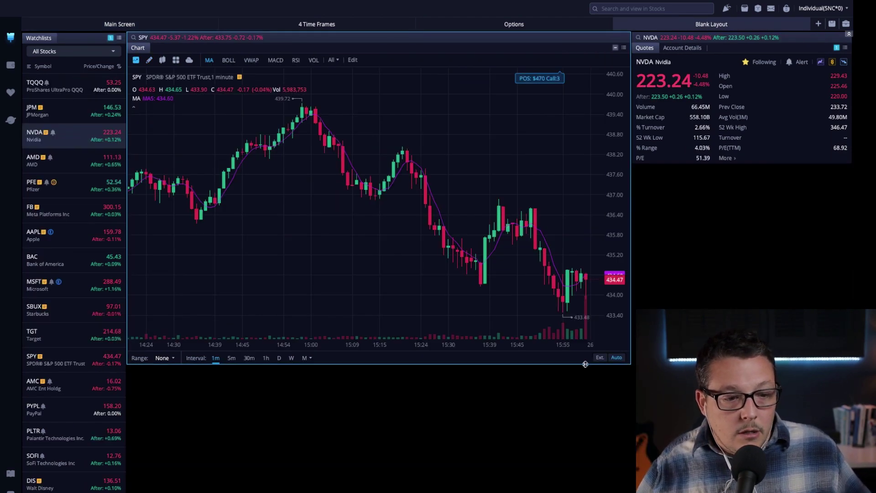
Drag the SPY chart panel's bottom edge down and pan the view back to around 15:00.
{"action": "left_click_drag", "start_coordinate": [584, 363], "coordinate": [585, 405]}
{"action": "scroll", "coordinate": [355, 201], "scroll_direction": "down", "scroll_amount": 5}
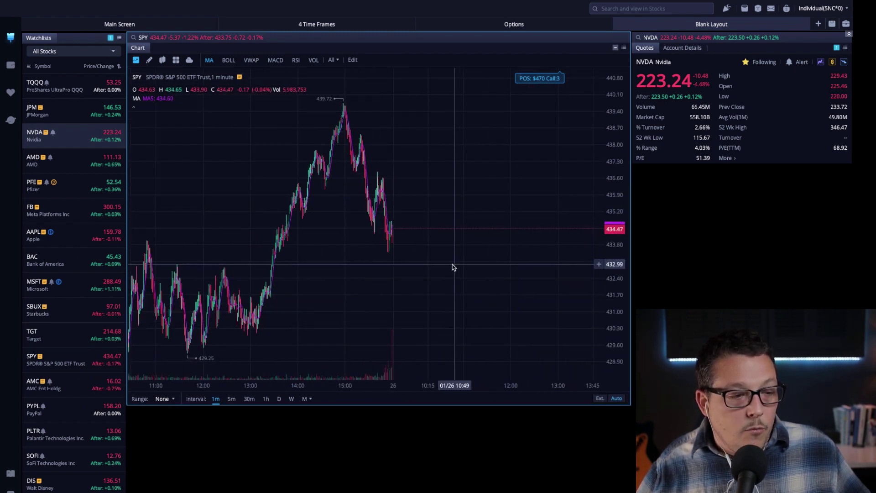
{"action": "scroll", "coordinate": [437, 266], "scroll_direction": "up", "scroll_amount": 5}
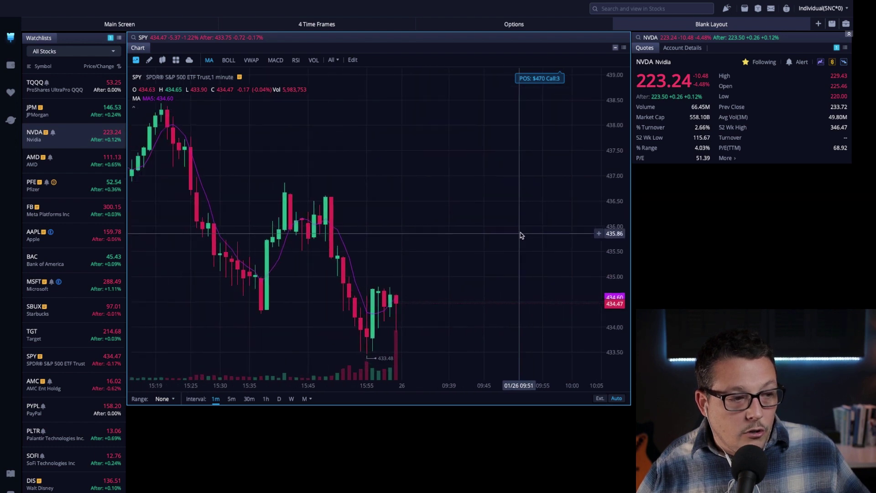
{"action": "left_click_drag", "start_coordinate": [369, 232], "coordinate": [487, 162]}
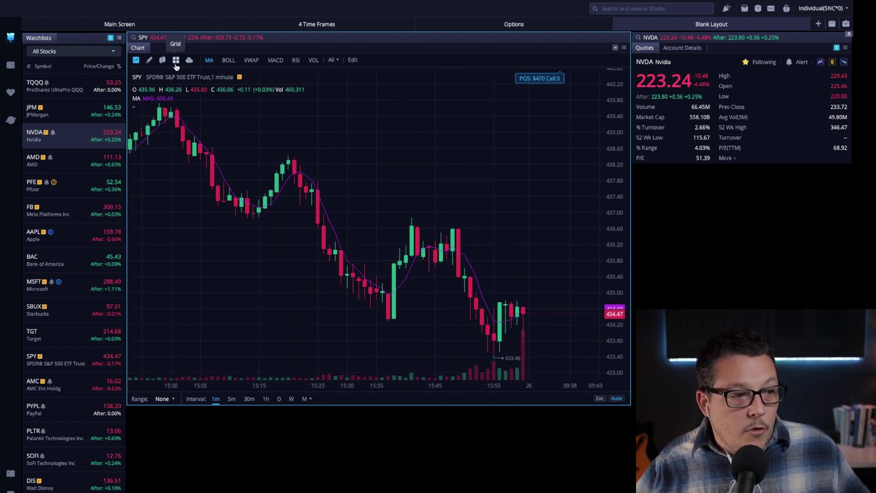
Try Area, Line and hollow-candle chart types, then settle on filled candlesticks with the indicator bar shown.
{"action": "left_click", "coordinate": [162, 60]}
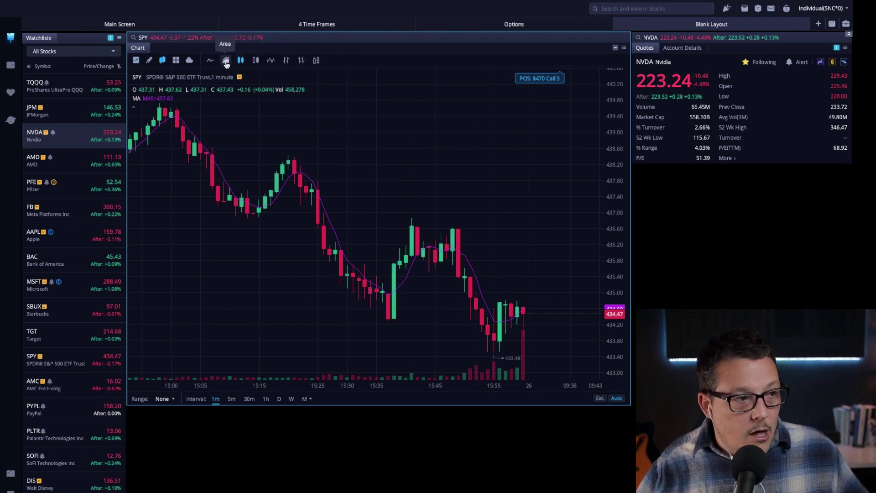
{"action": "left_click", "coordinate": [225, 62]}
{"action": "left_click", "coordinate": [211, 62]}
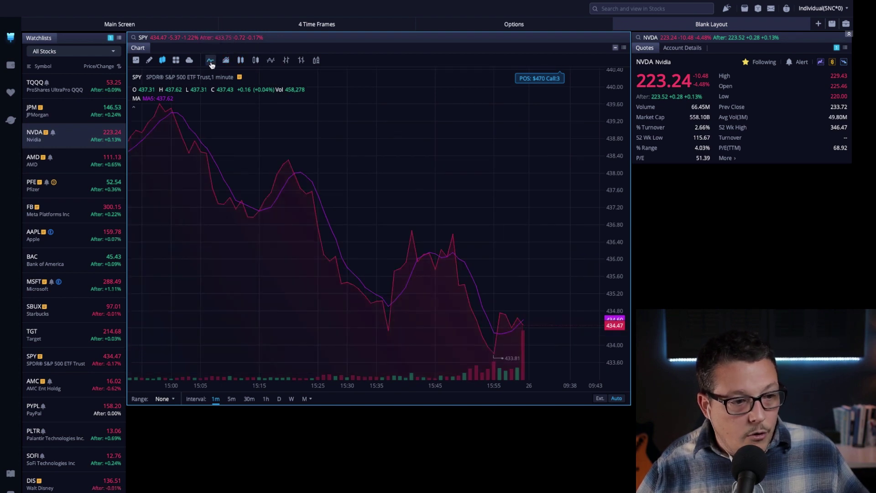
{"action": "left_click", "coordinate": [240, 61]}
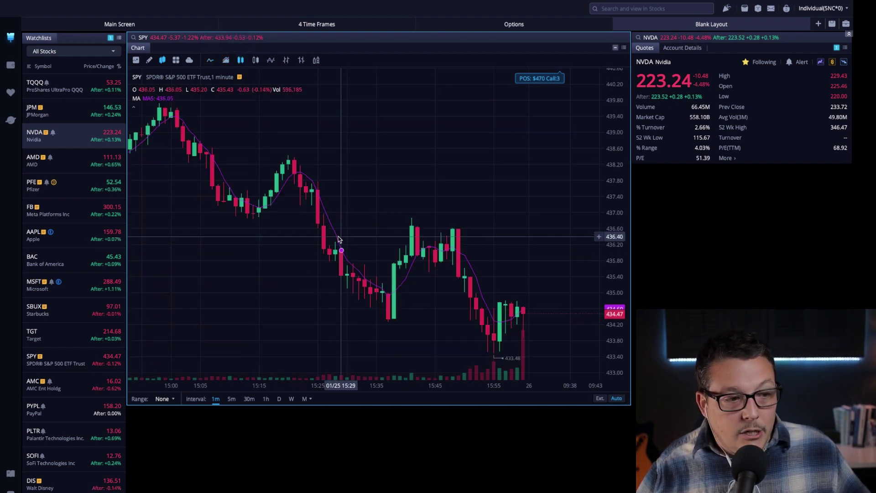
{"action": "left_click", "coordinate": [256, 61]}
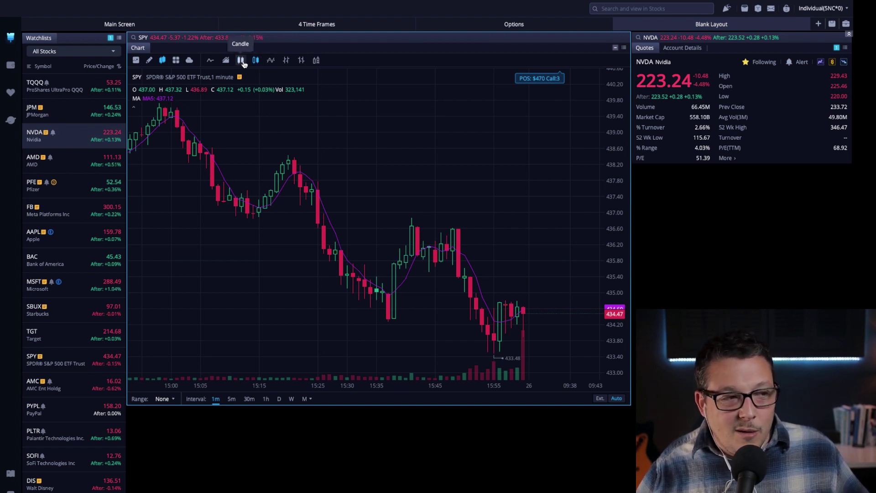
{"action": "left_click", "coordinate": [240, 60]}
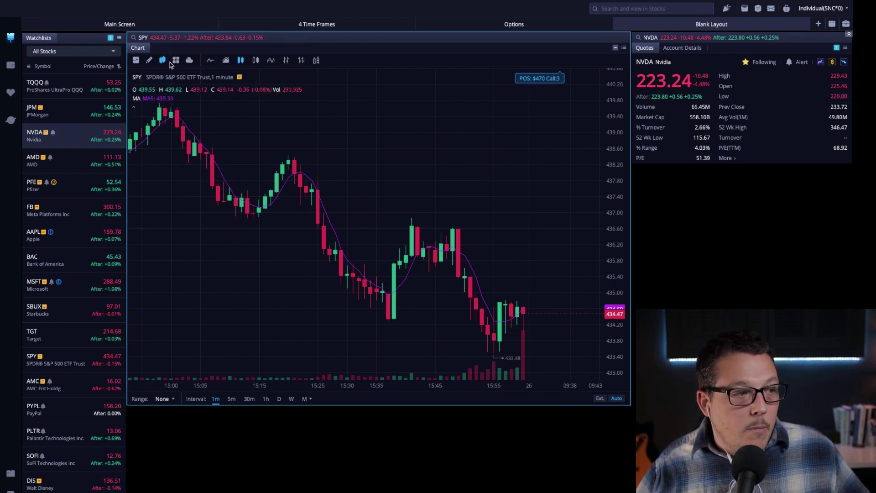
{"action": "left_click", "coordinate": [135, 59]}
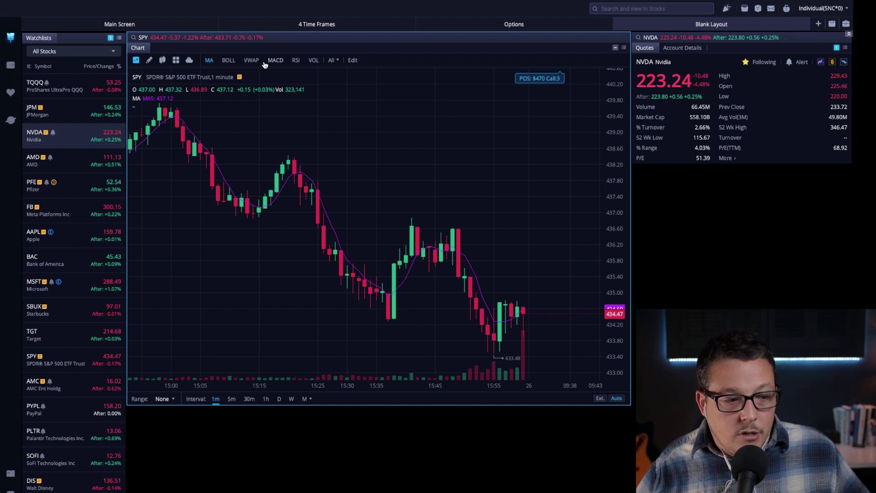
Add RSI and MACD panes below the SPY chart and colour the RSI14 line red (#eb0202).
{"action": "left_click", "coordinate": [295, 60]}
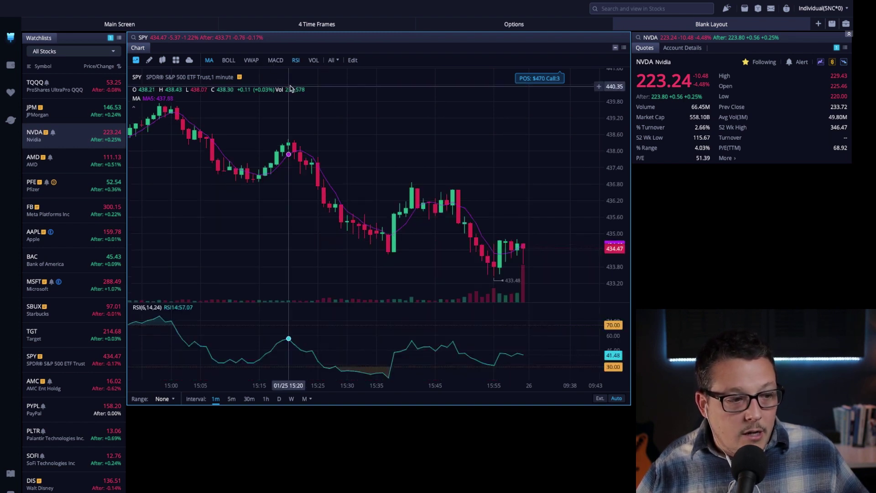
{"action": "left_click", "coordinate": [275, 60]}
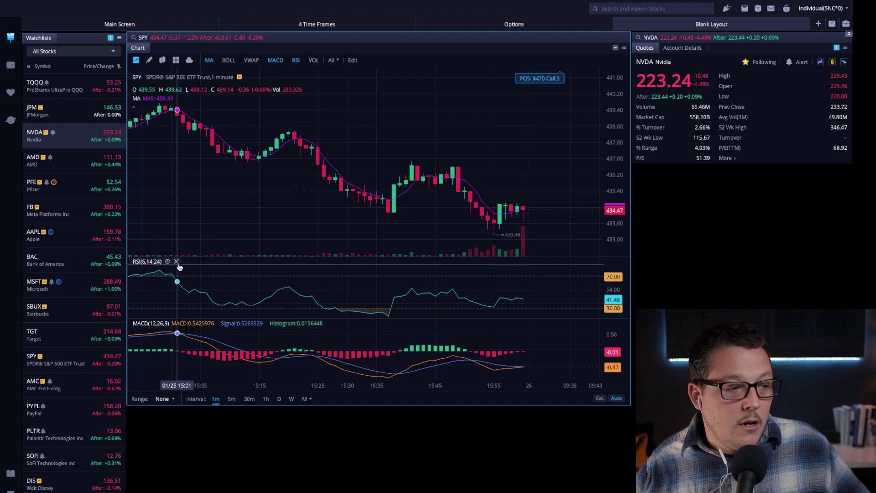
{"action": "mouse_move", "coordinate": [167, 265]}
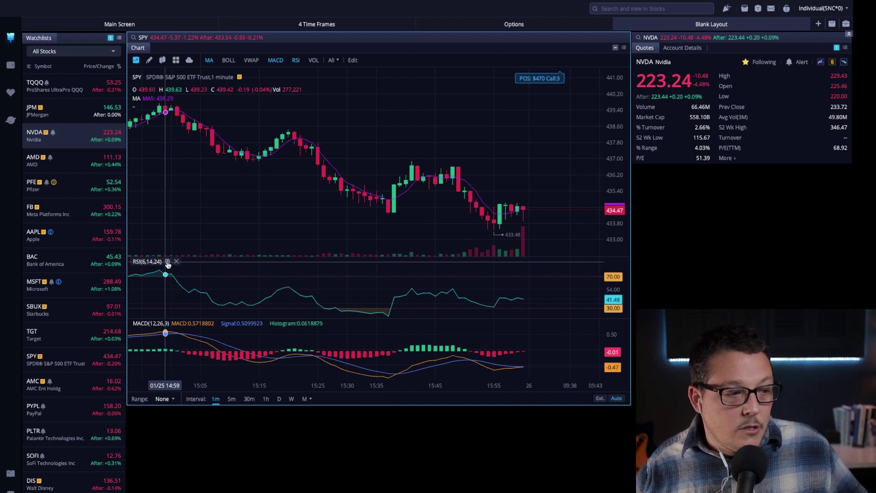
{"action": "left_click", "coordinate": [167, 262]}
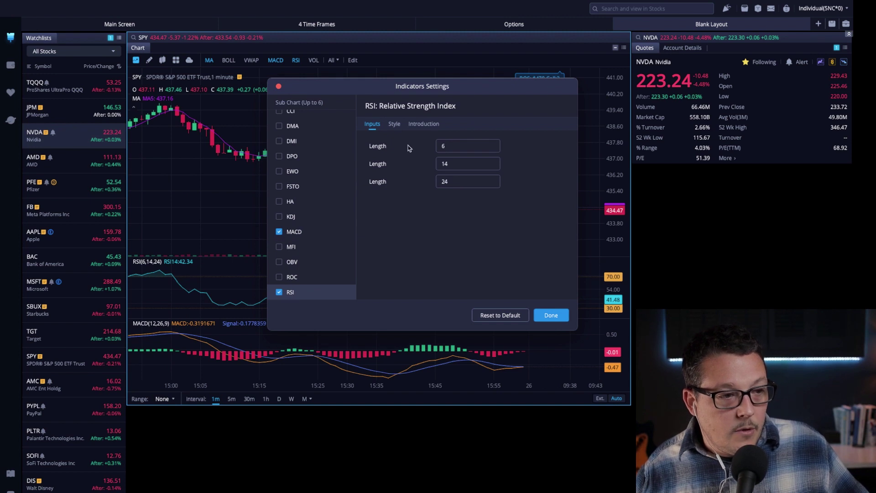
{"action": "left_click", "coordinate": [394, 125]}
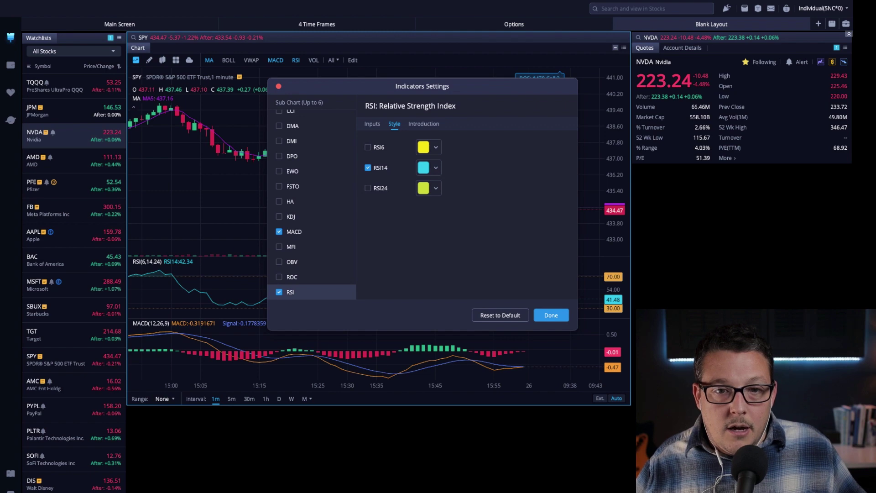
{"action": "left_click", "coordinate": [423, 168]}
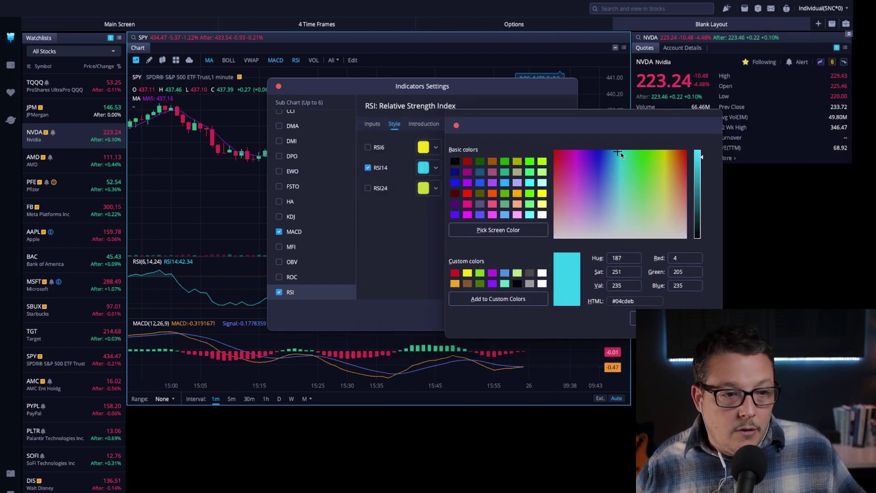
{"action": "left_click_drag", "start_coordinate": [620, 155], "coordinate": [693, 154]}
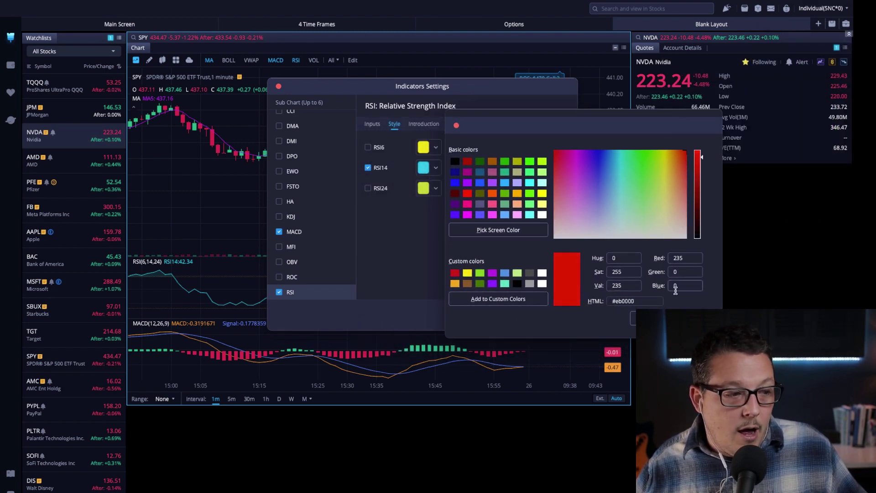
{"action": "left_click", "coordinate": [650, 318]}
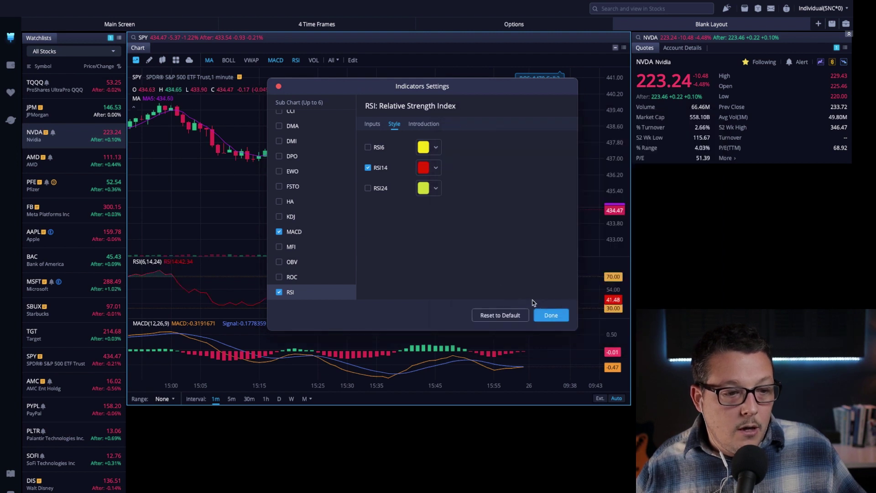
{"action": "left_click", "coordinate": [551, 314]}
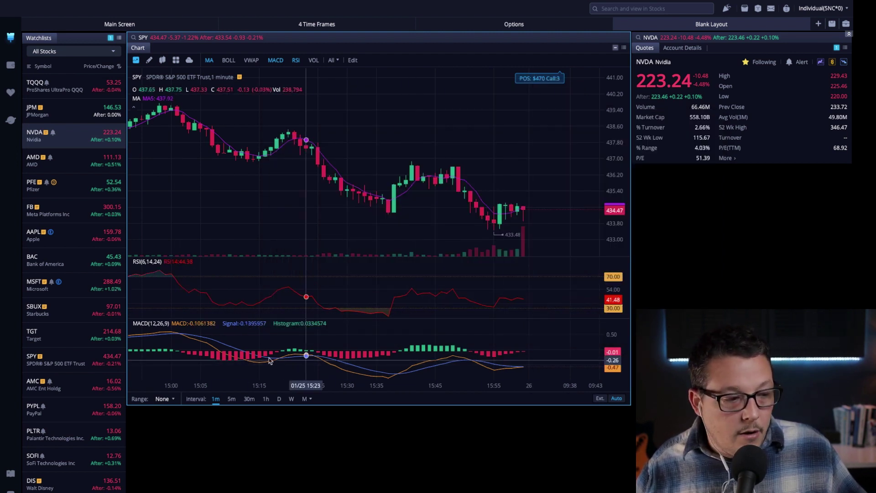
{"action": "mouse_move", "coordinate": [146, 325]}
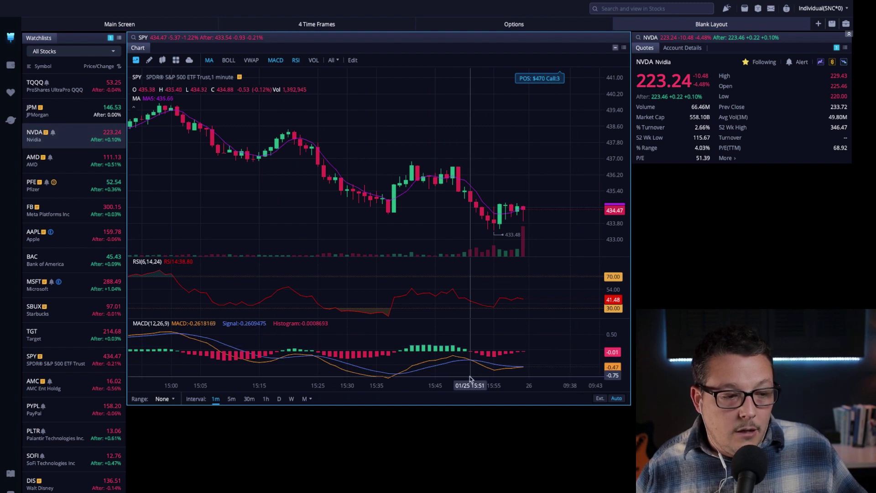
Glance at the Main Screen layout, then return to the Blank Layout's SPY chart with MA, RSI and MACD.
{"action": "left_click", "coordinate": [169, 26]}
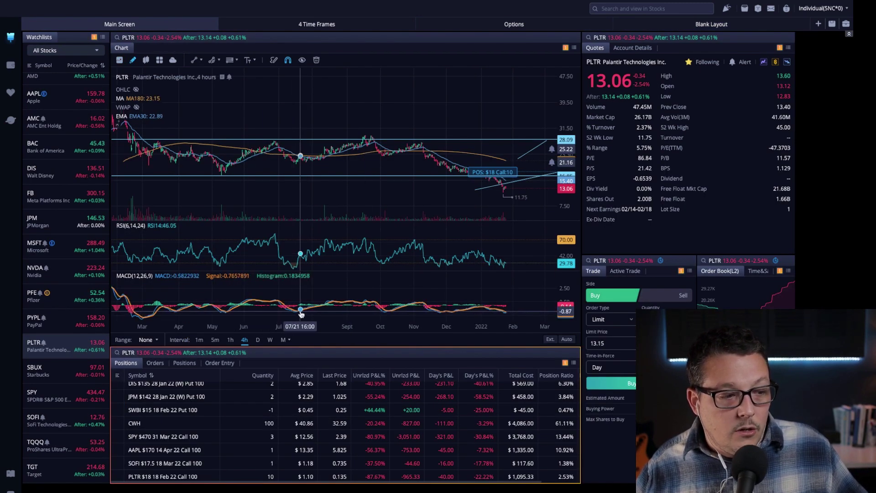
{"action": "scroll", "coordinate": [303, 317], "scroll_direction": "up", "scroll_amount": 6}
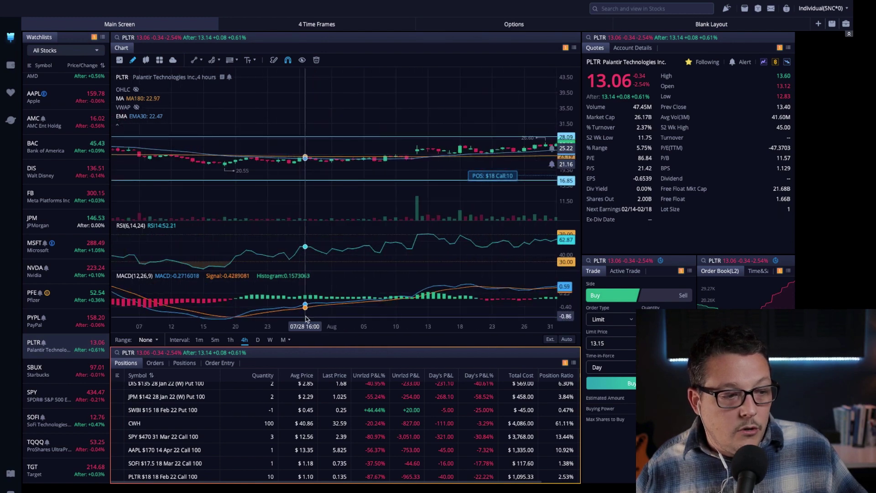
{"action": "scroll", "coordinate": [301, 319], "scroll_direction": "down", "scroll_amount": 5}
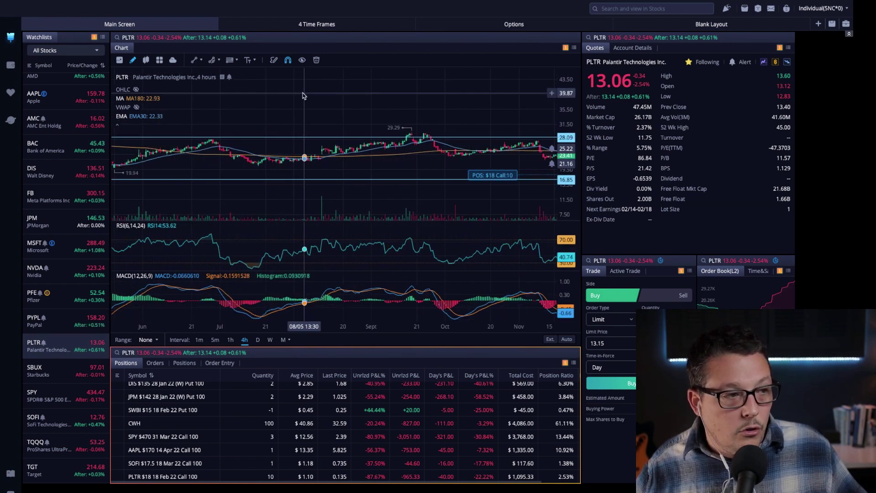
{"action": "left_click", "coordinate": [648, 25]}
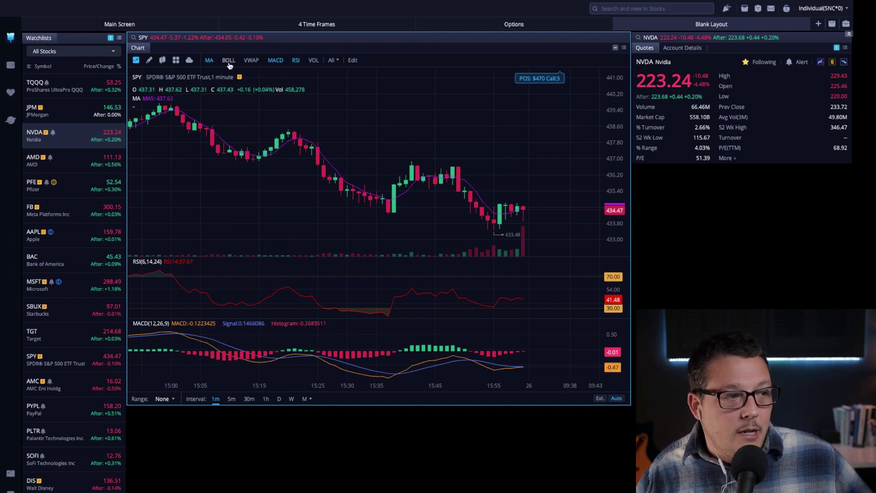
Add a VWAP line to the SPY chart, removing the Bollinger Bands that were also added.
{"action": "left_click", "coordinate": [228, 61]}
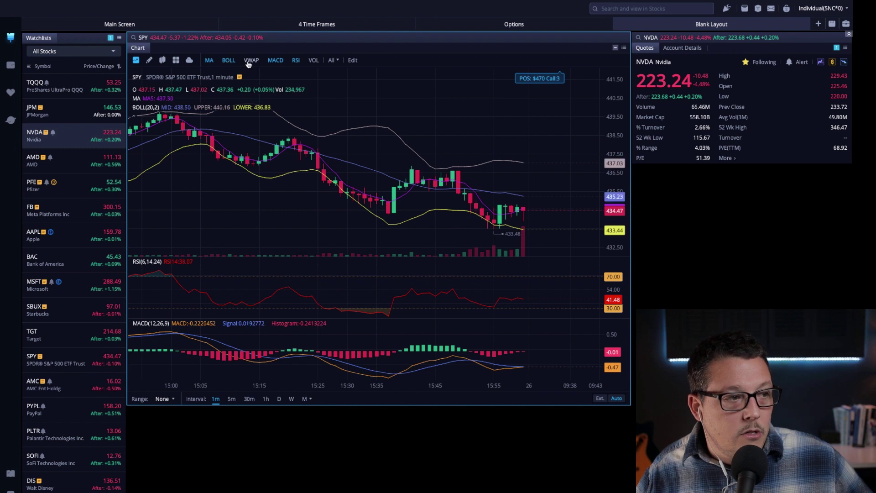
{"action": "left_click", "coordinate": [249, 61]}
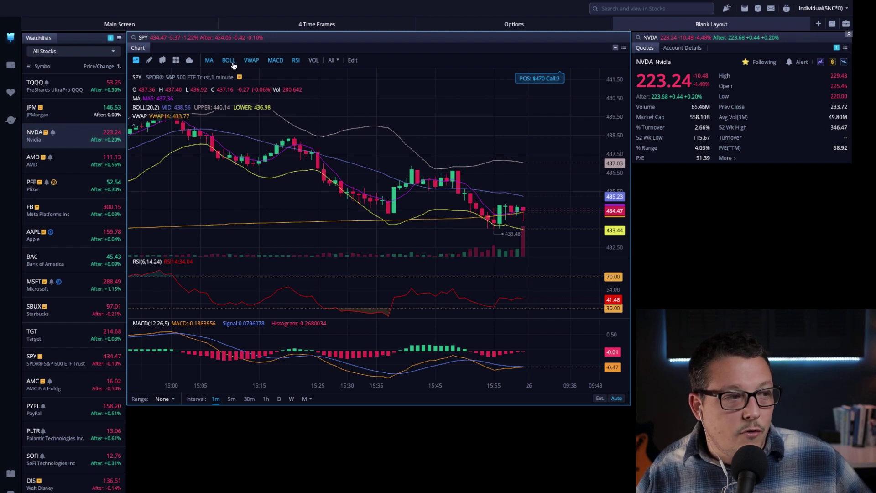
{"action": "left_click", "coordinate": [232, 63]}
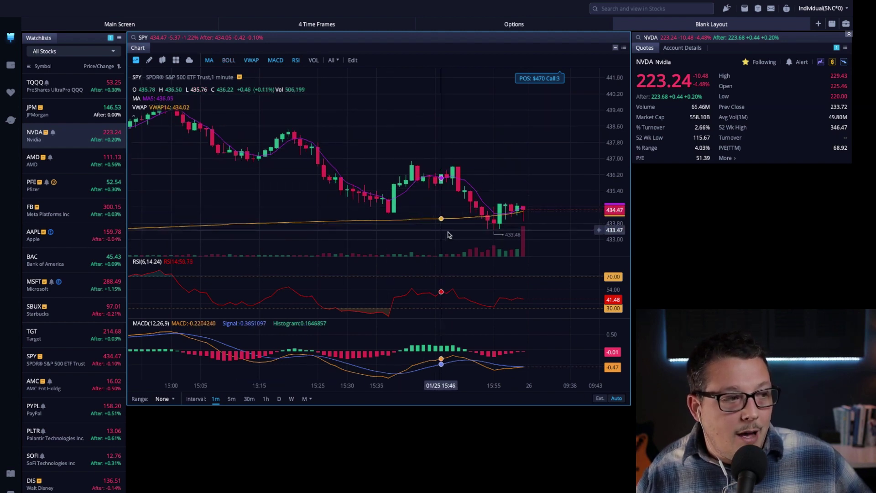
Back on the Blank Layout's SPY chart, open the VWAP indicator settings from the legend and close them.
{"action": "left_click", "coordinate": [88, 27]}
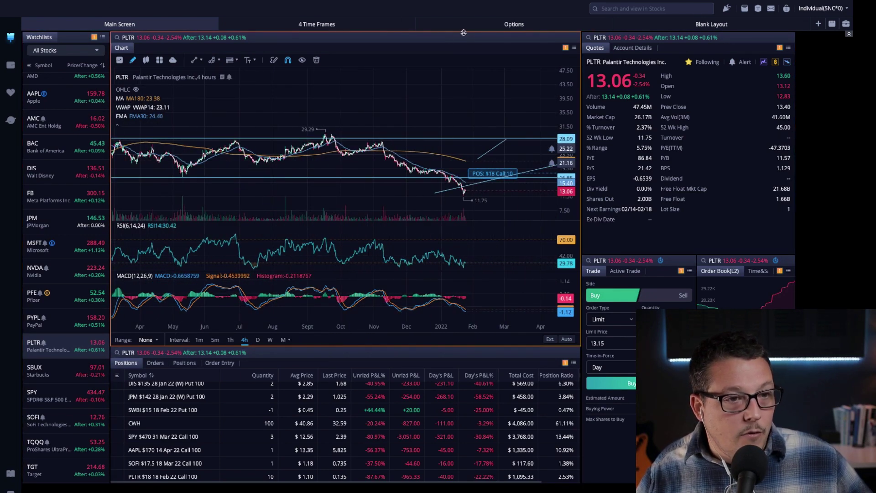
{"action": "left_click", "coordinate": [651, 28]}
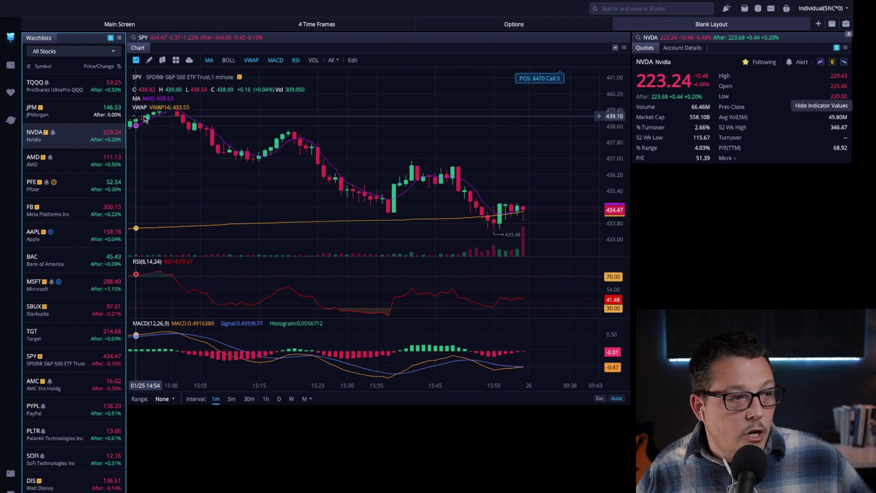
{"action": "left_click", "coordinate": [163, 111]}
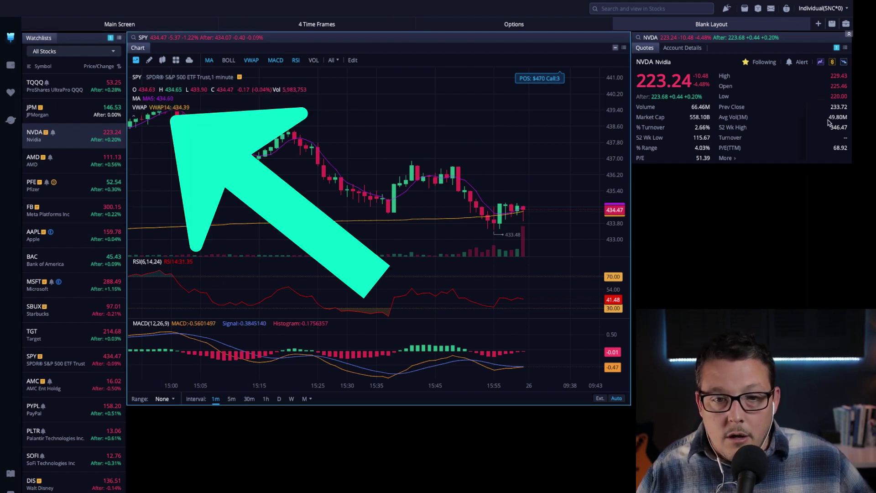
{"action": "left_click", "coordinate": [158, 107]}
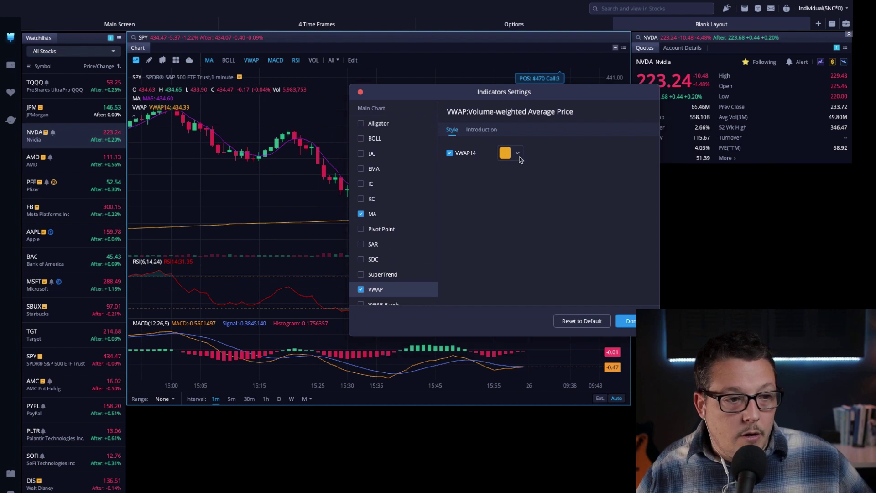
{"action": "key", "text": "Escape"}
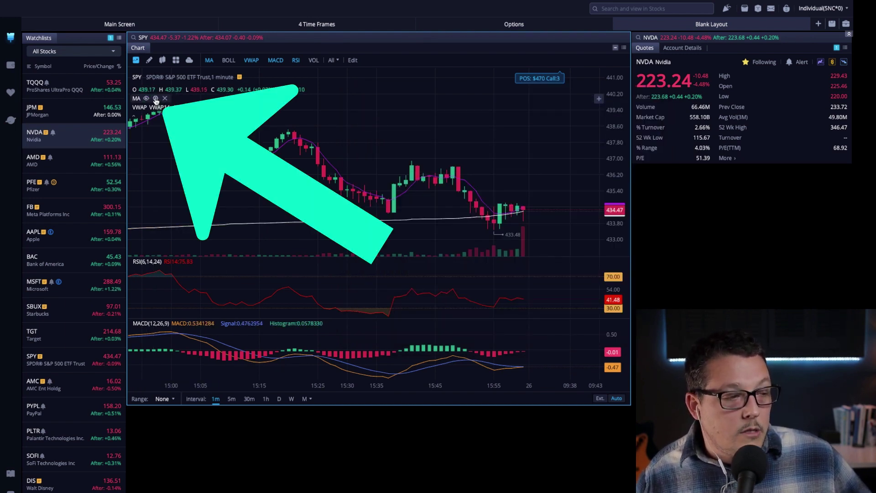
Change the last moving average length from 120 to 180 and apply it.
{"action": "left_click", "coordinate": [156, 99]}
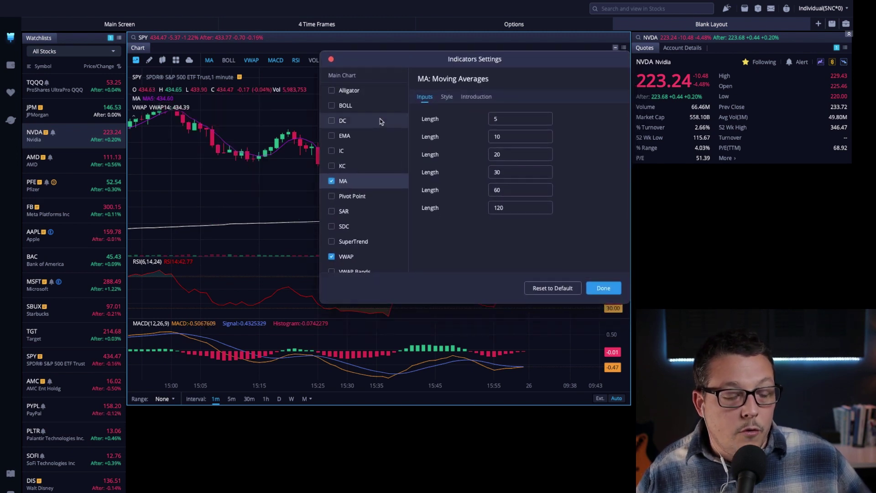
{"action": "left_click_drag", "start_coordinate": [371, 64], "coordinate": [509, 26]}
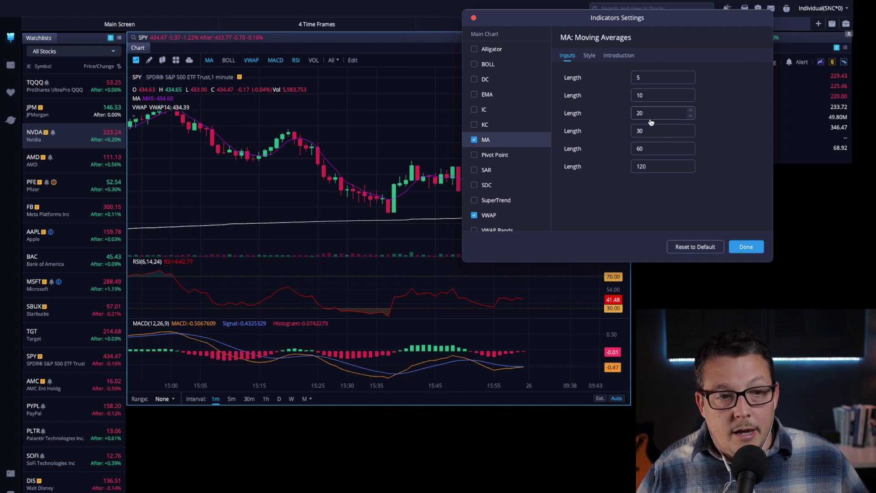
{"action": "left_click", "coordinate": [651, 167]}
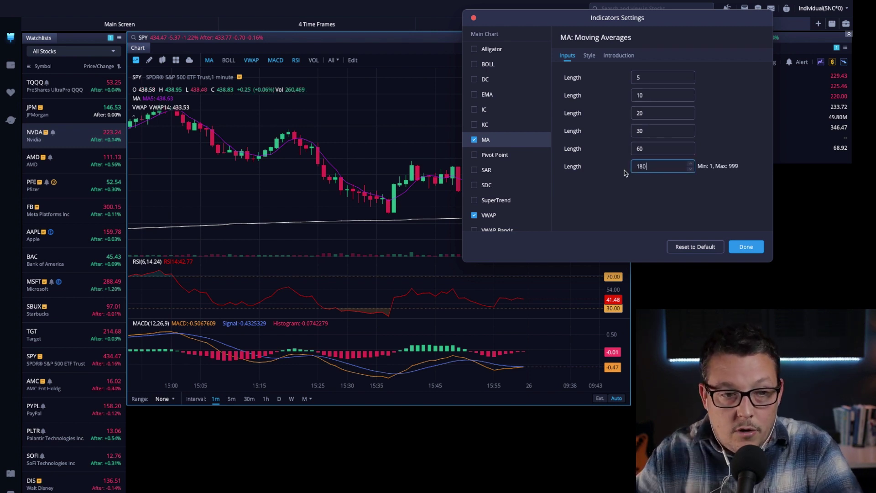
{"action": "type", "text": "180"}
{"action": "left_click", "coordinate": [743, 247]}
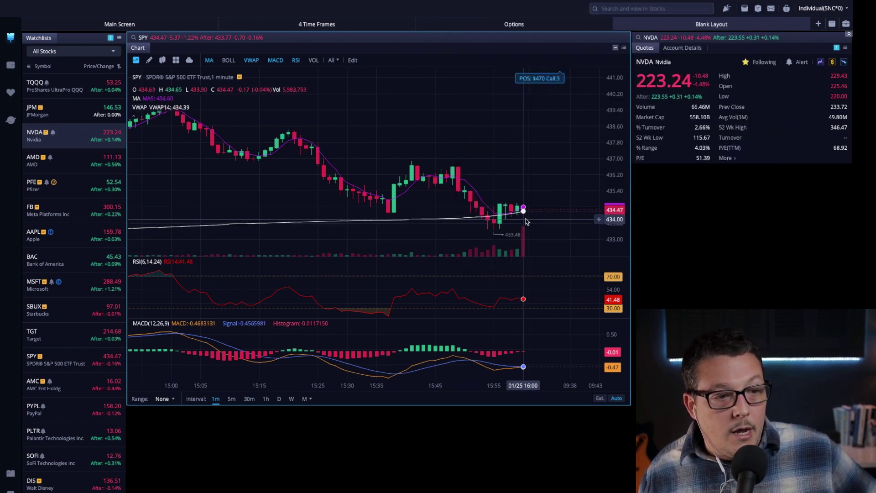
On the MA Style tab, hide the MA5 line and show the MA180 line.
{"action": "mouse_move", "coordinate": [153, 107]}
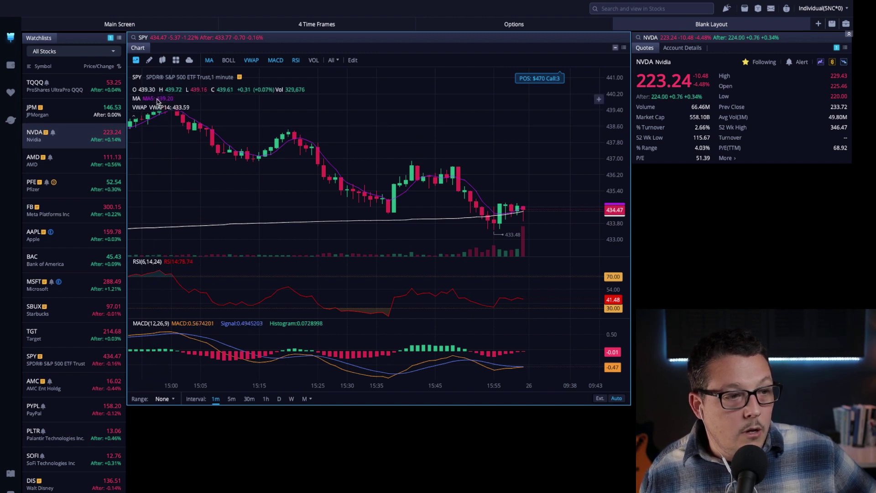
{"action": "left_click", "coordinate": [155, 98]}
{"action": "left_click", "coordinate": [392, 77]}
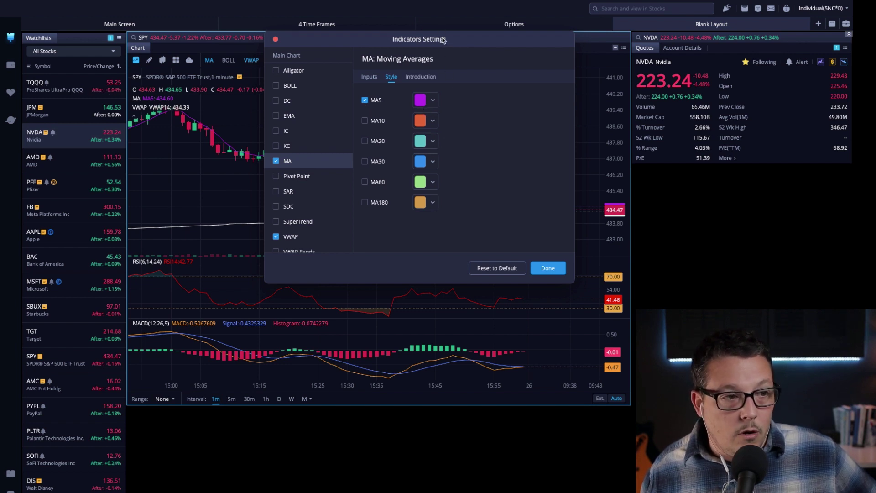
{"action": "left_click_drag", "start_coordinate": [442, 40], "coordinate": [582, 83]}
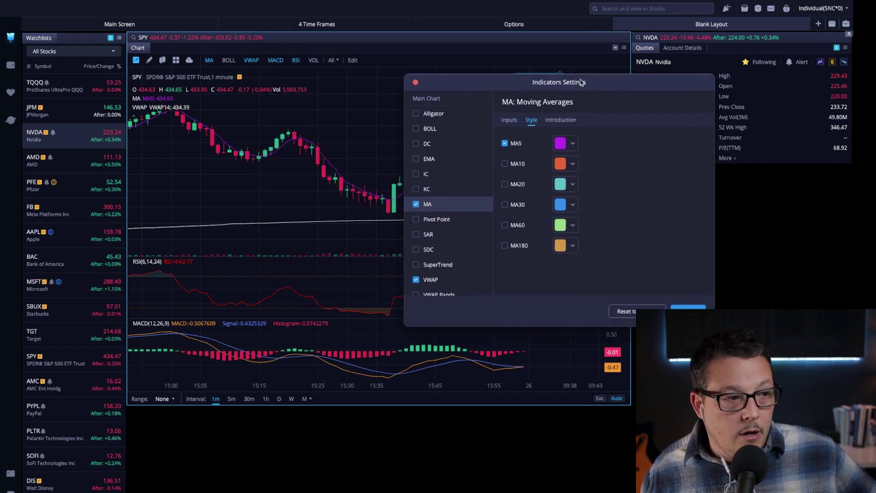
{"action": "left_click", "coordinate": [503, 143]}
{"action": "left_click", "coordinate": [504, 245]}
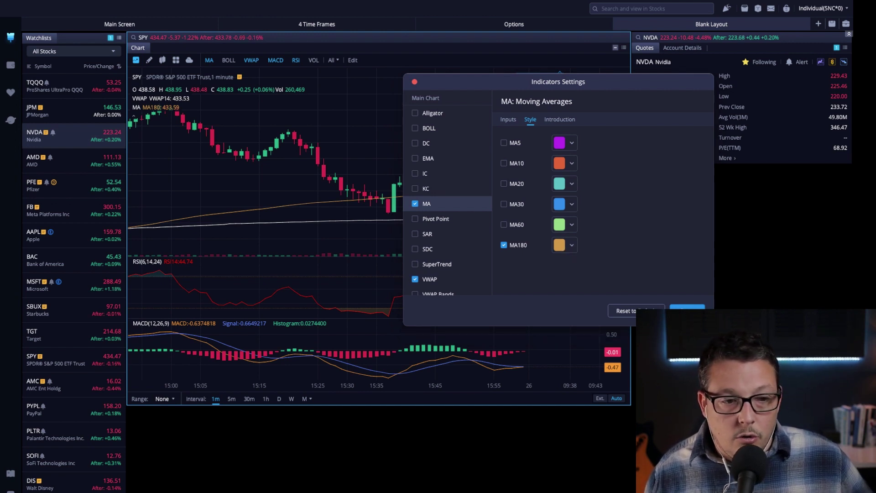
{"action": "left_click", "coordinate": [675, 306]}
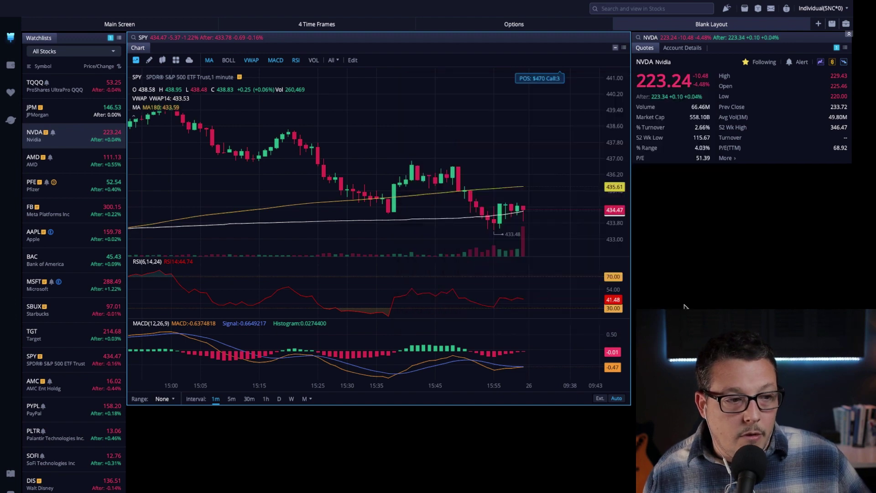
{"action": "scroll", "coordinate": [429, 206], "scroll_direction": "down", "scroll_amount": 5}
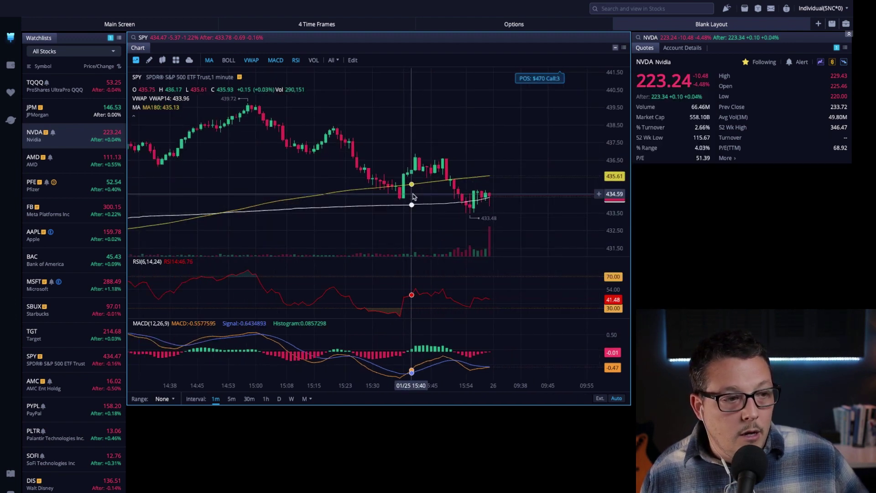
{"action": "scroll", "coordinate": [411, 195], "scroll_direction": "down", "scroll_amount": 5}
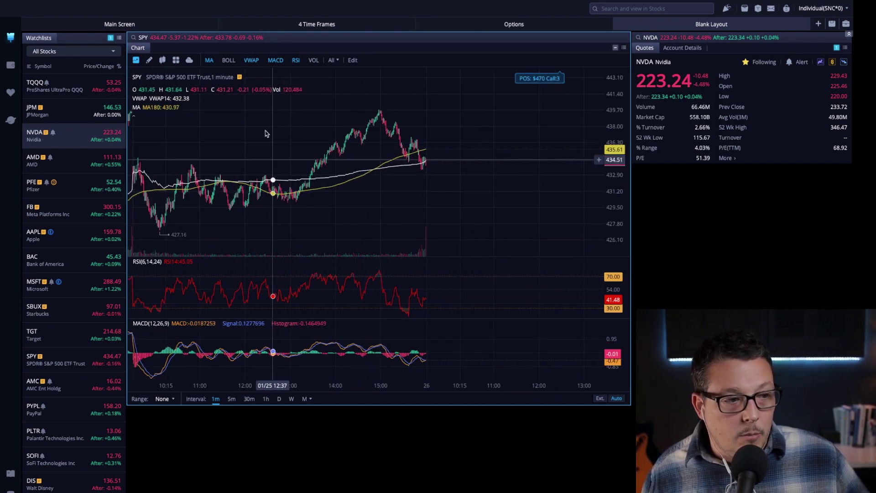
{"action": "left_click", "coordinate": [170, 27]}
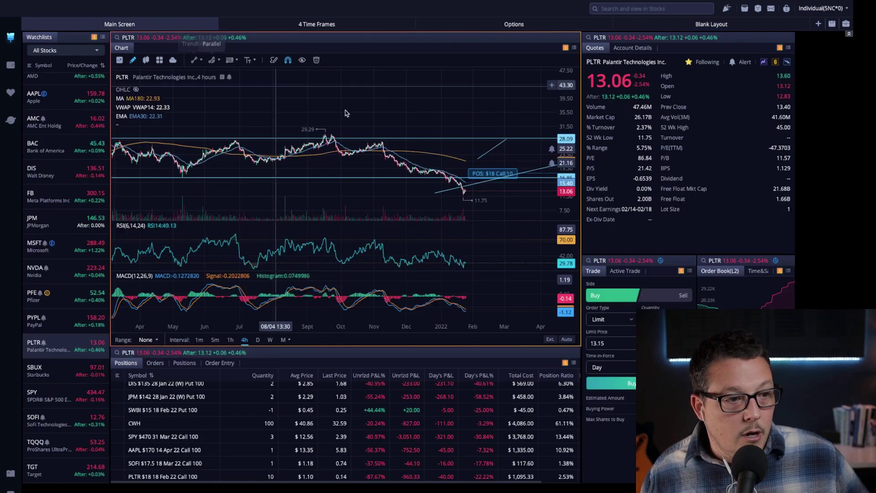
{"action": "left_click", "coordinate": [42, 178]}
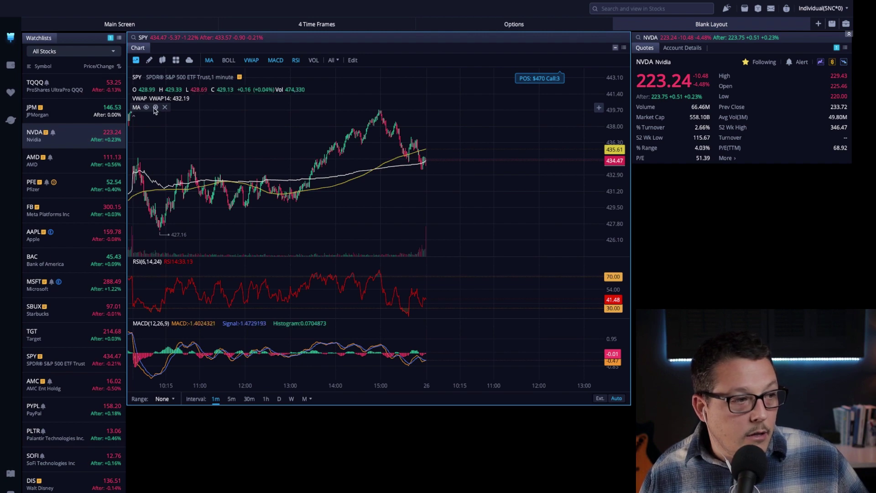
Enable EMA in Indicators Settings, hiding EMA5 so only the EMA30 line is drawn.
{"action": "left_click", "coordinate": [151, 107]}
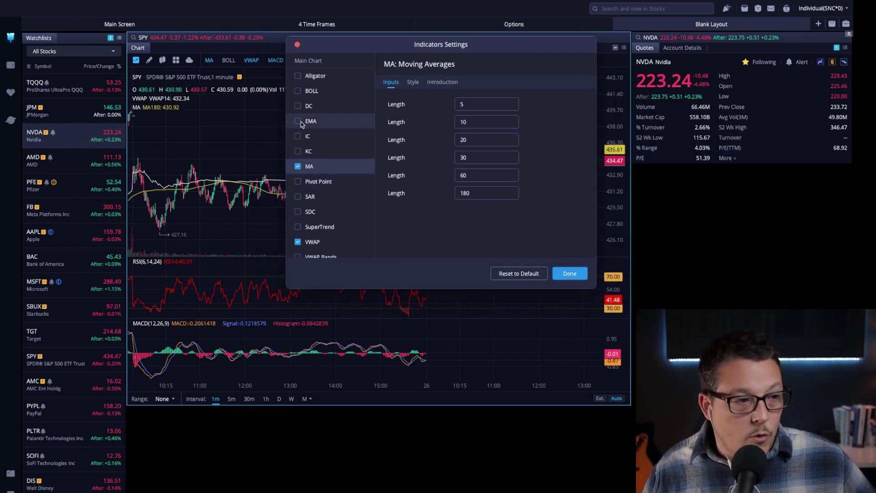
{"action": "left_click", "coordinate": [296, 126]}
{"action": "left_click", "coordinate": [298, 122]}
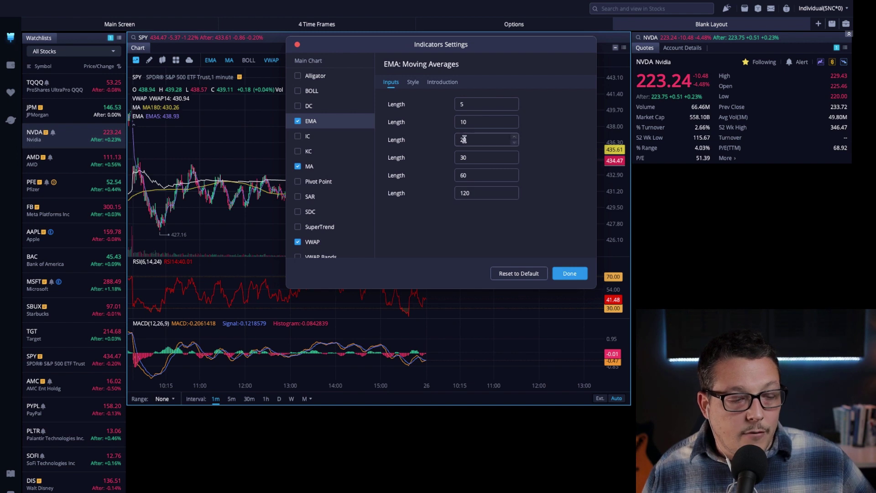
{"action": "left_click", "coordinate": [413, 83]}
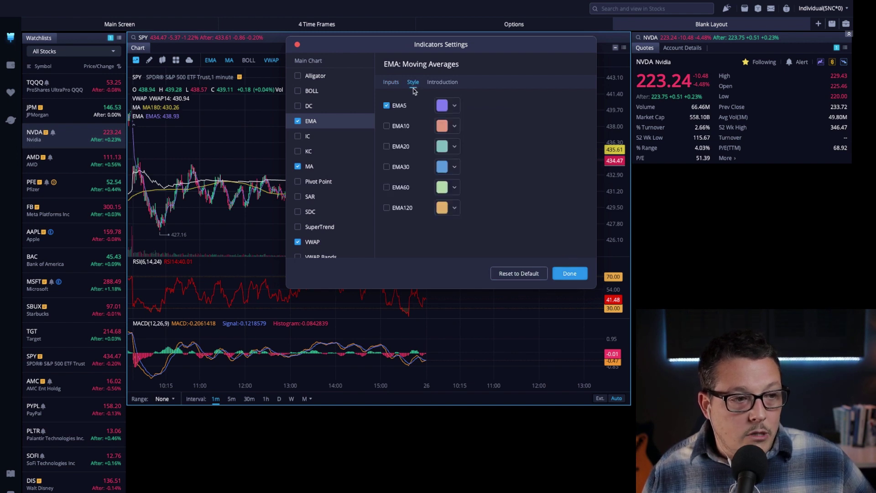
{"action": "left_click", "coordinate": [386, 106]}
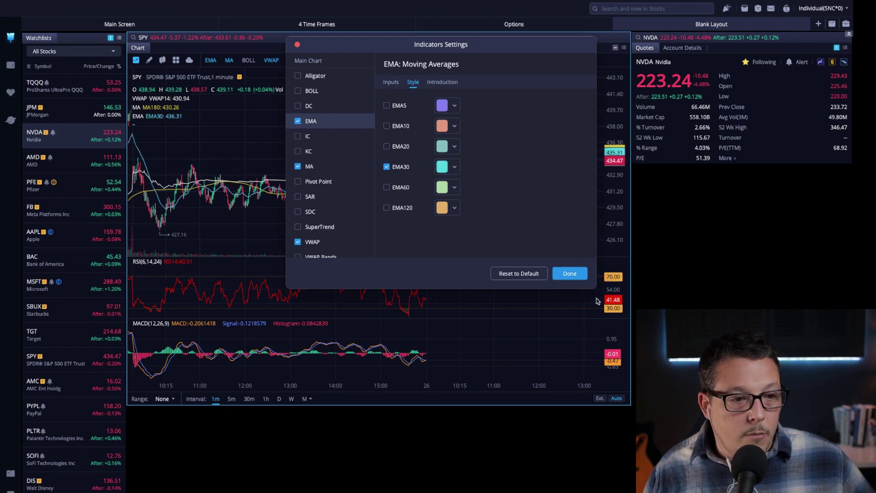
{"action": "left_click", "coordinate": [570, 273]}
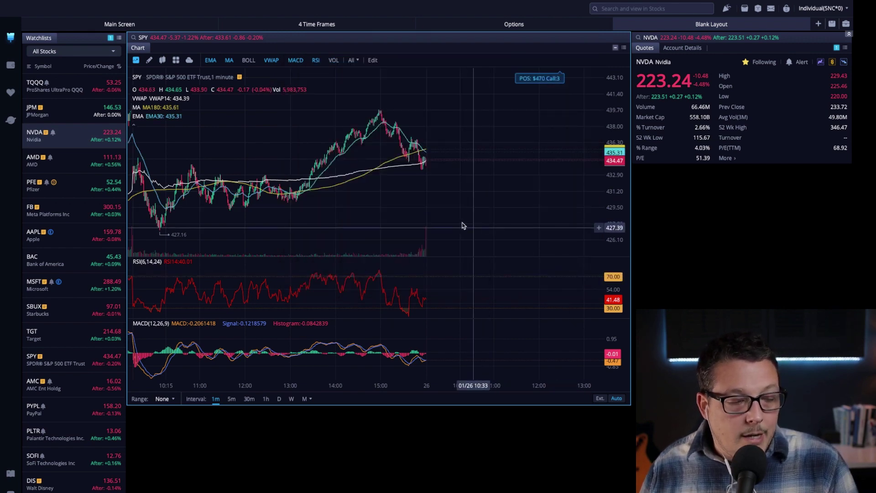
On the Main Screen layout, show SPY and switch its chart to daily candles.
{"action": "scroll", "coordinate": [377, 208], "scroll_direction": "up", "scroll_amount": 2}
{"action": "scroll", "coordinate": [377, 208], "scroll_direction": "up", "scroll_amount": 3}
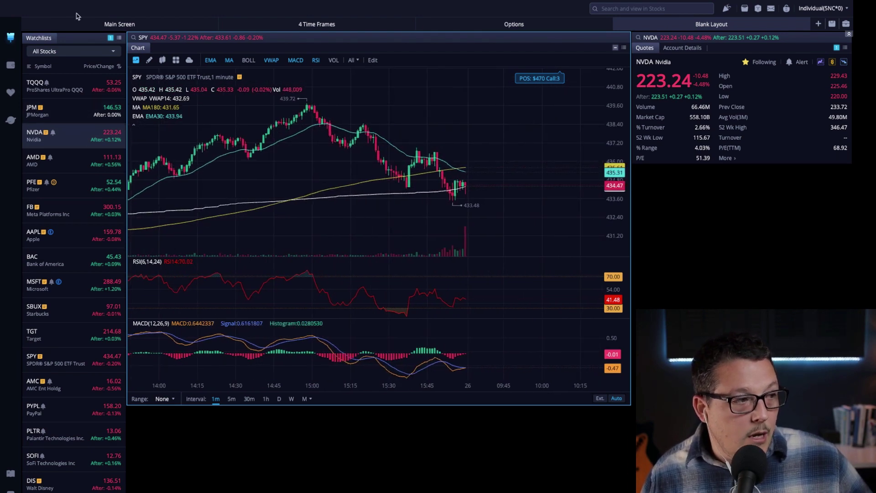
{"action": "left_click", "coordinate": [140, 27]}
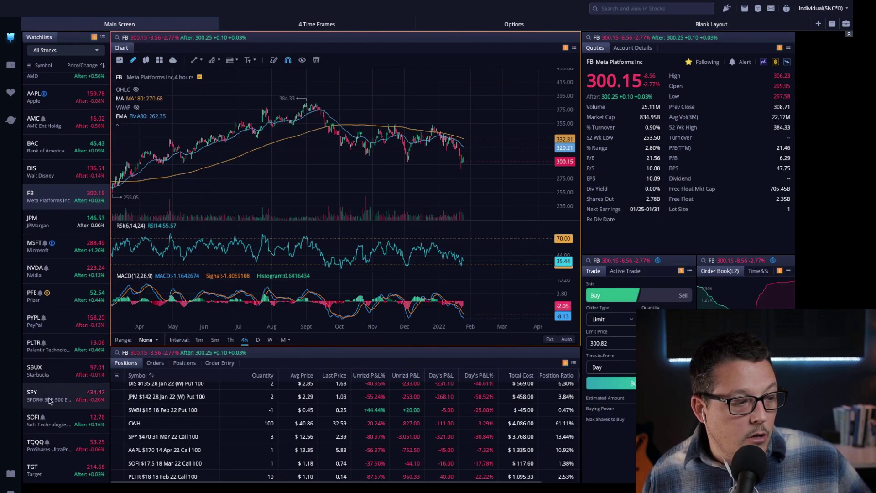
{"action": "left_click", "coordinate": [64, 395]}
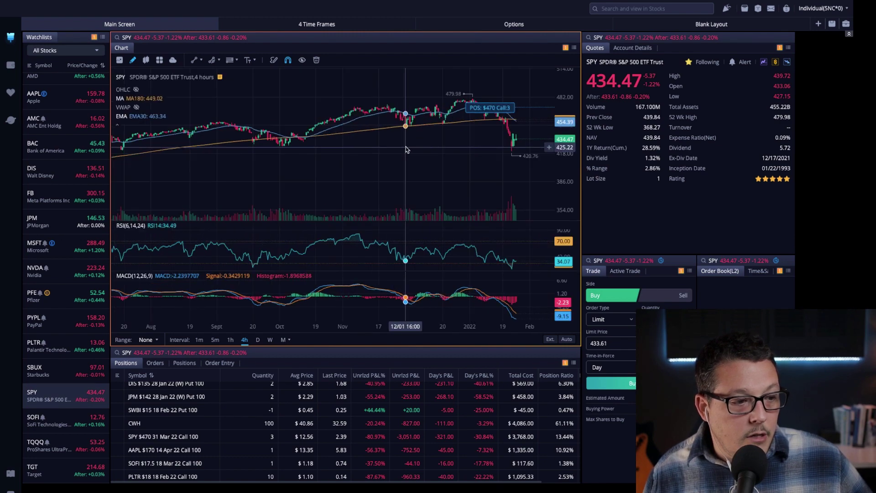
{"action": "scroll", "coordinate": [399, 155], "scroll_direction": "down", "scroll_amount": 2}
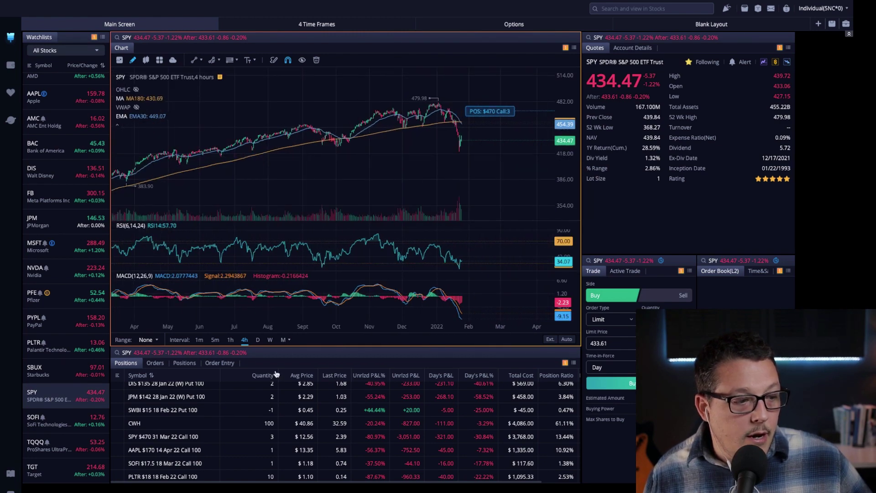
{"action": "left_click", "coordinate": [257, 339]}
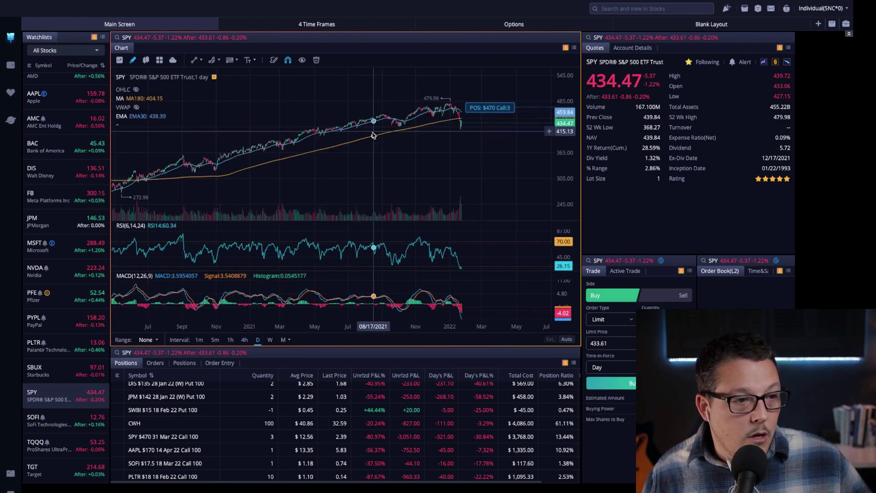
In the Blank Layout workspace, show SPY with daily candles.
{"action": "left_click", "coordinate": [662, 26]}
{"action": "scroll", "coordinate": [477, 201], "scroll_direction": "up", "scroll_amount": 4}
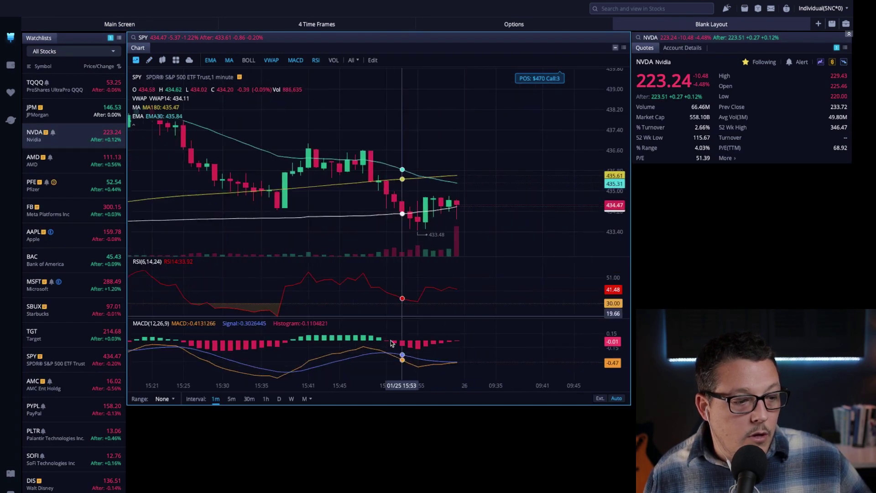
{"action": "left_click", "coordinate": [279, 399]}
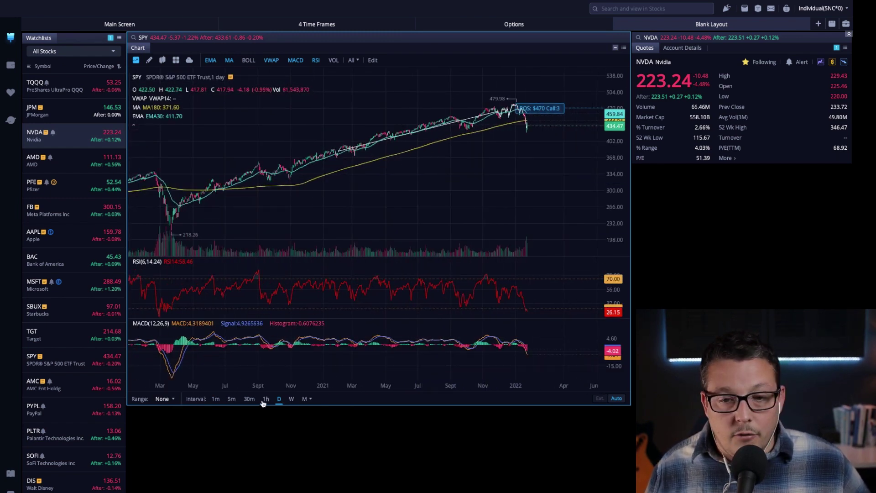
Link the Blank Layout chart to colour group 1 and load AMD from the watchlist.
{"action": "left_click", "coordinate": [305, 399]}
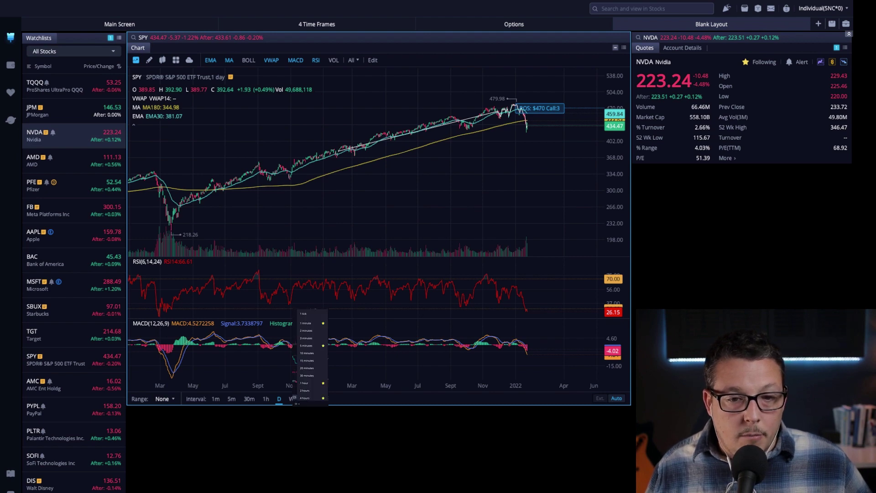
{"action": "left_click", "coordinate": [615, 49]}
{"action": "left_click", "coordinate": [647, 92]}
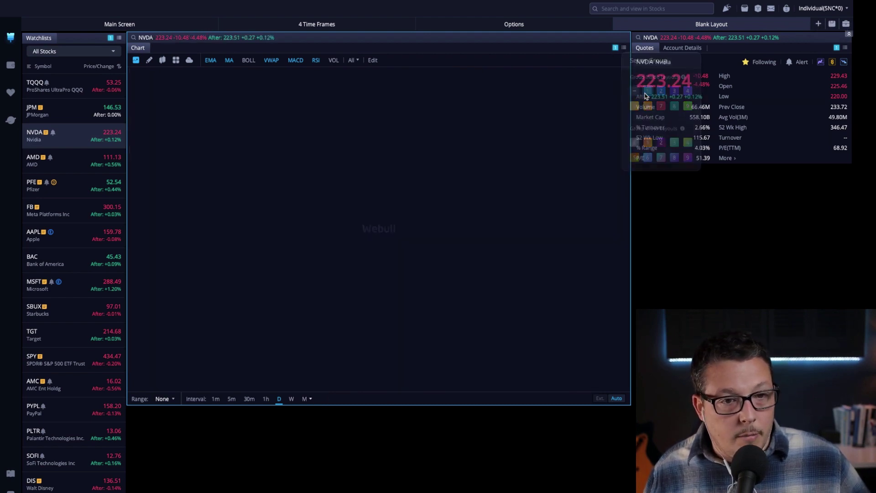
{"action": "left_click", "coordinate": [45, 160]}
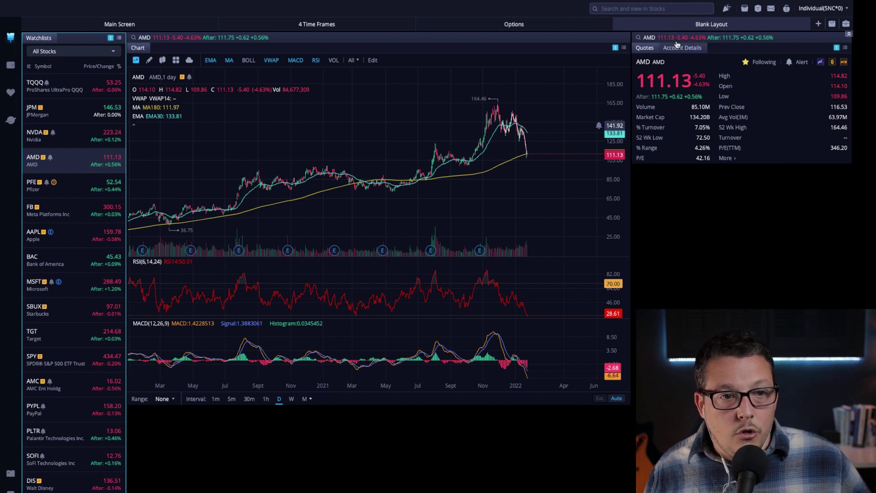
Dismiss the Blank Layout tab's context menu, then close that tab.
{"action": "right_click", "coordinate": [694, 27]}
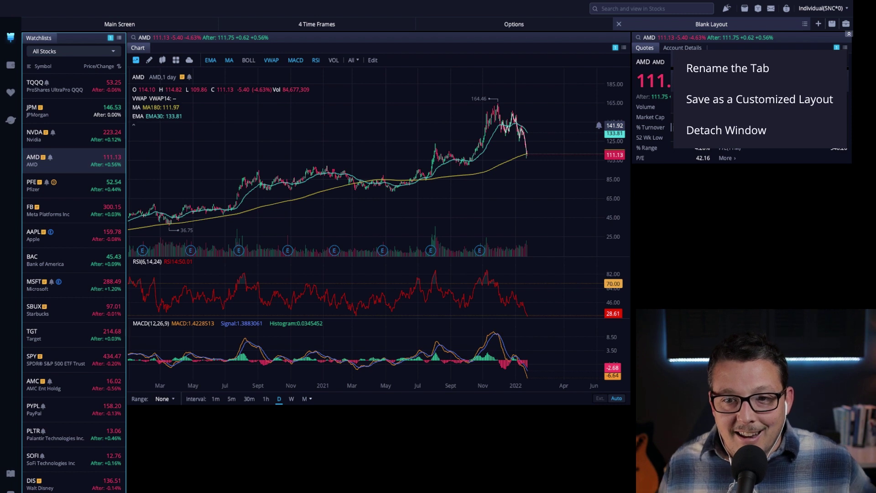
{"action": "key", "text": "Escape"}
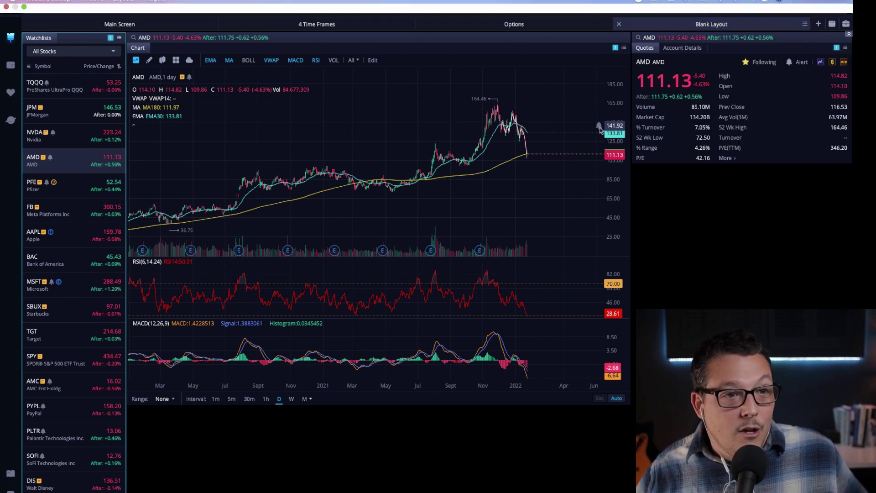
{"action": "left_click", "coordinate": [619, 24]}
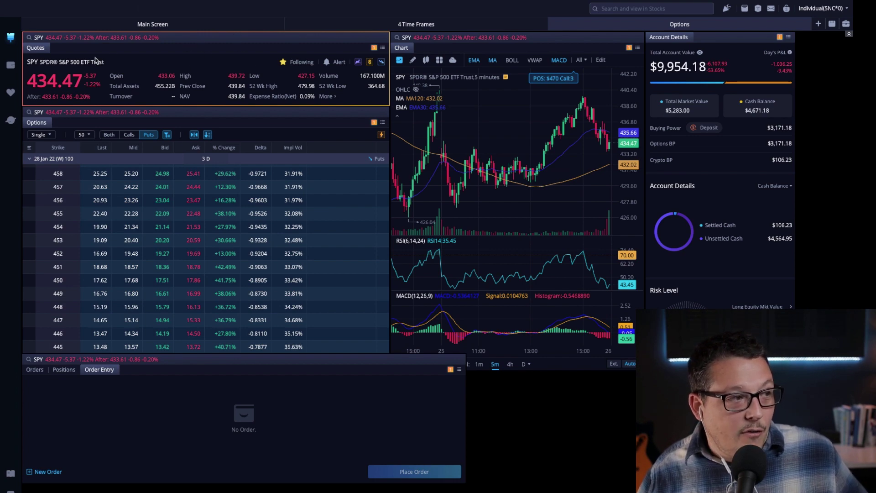
Move the Account Details, chart, Order Entry, Quotes and options chain panels rightward in the Options layout.
{"action": "left_click", "coordinate": [130, 28]}
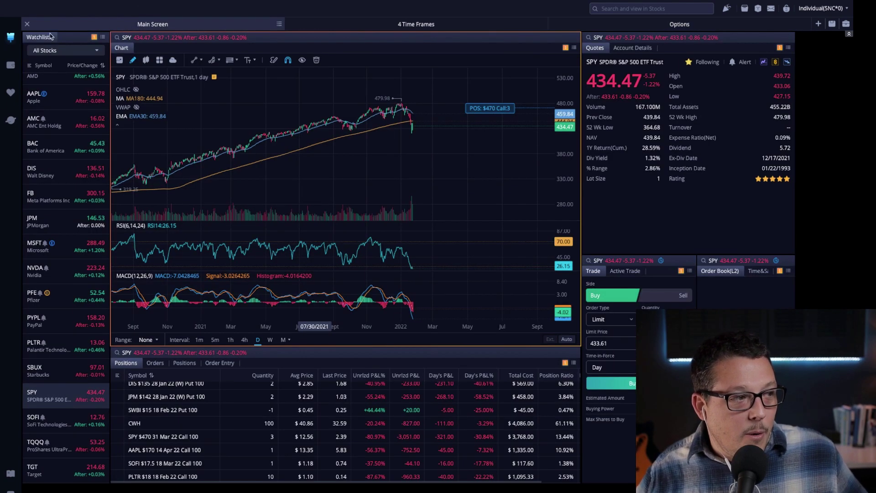
{"action": "left_click", "coordinate": [616, 30]}
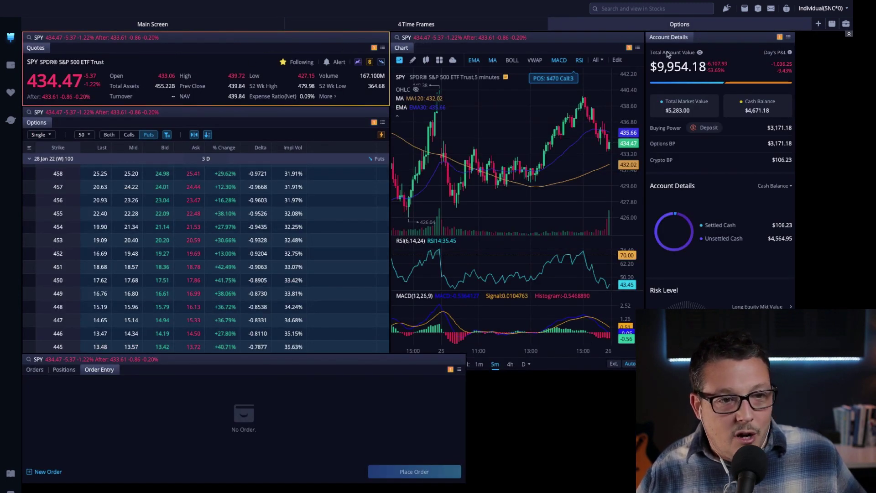
{"action": "left_click_drag", "start_coordinate": [731, 38], "coordinate": [782, 35]}
{"action": "left_click_drag", "start_coordinate": [609, 41], "coordinate": [666, 42]}
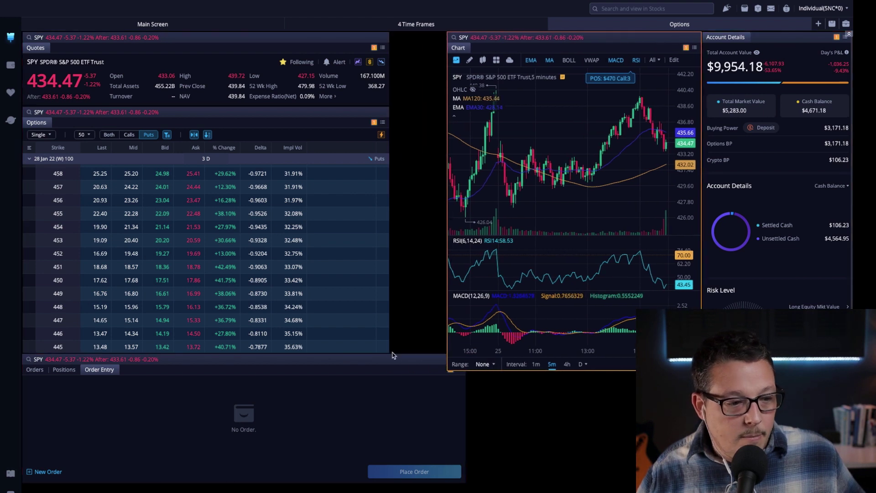
{"action": "left_click_drag", "start_coordinate": [411, 362], "coordinate": [479, 402]}
{"action": "left_click_drag", "start_coordinate": [261, 41], "coordinate": [304, 44]}
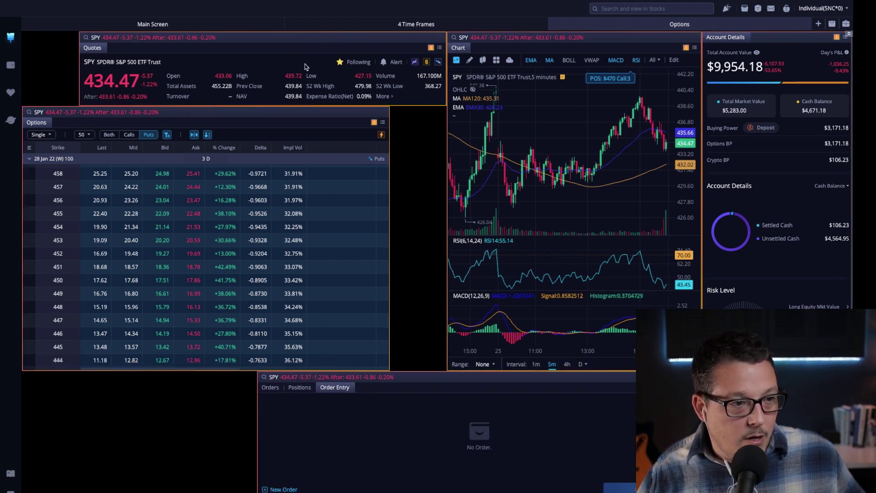
{"action": "left_click_drag", "start_coordinate": [296, 117], "coordinate": [355, 119]}
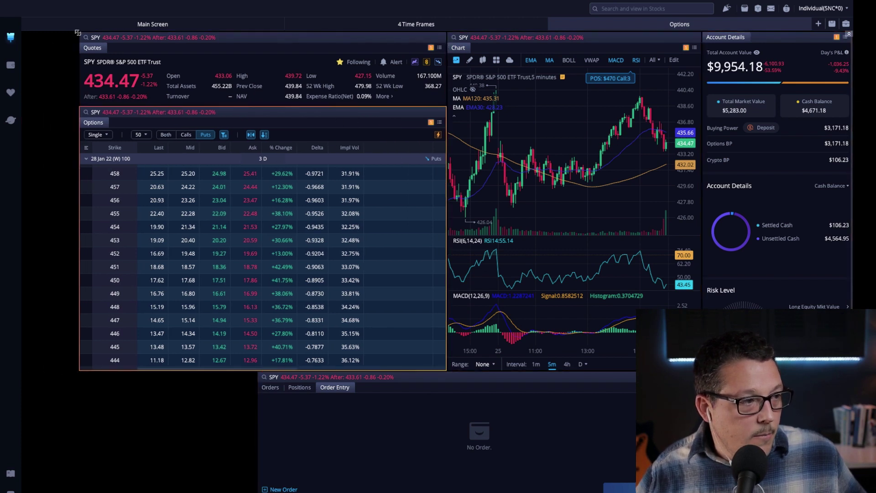
Pick the Watchlists widget from the General category of Add Widgets.
{"action": "left_click", "coordinate": [846, 25]}
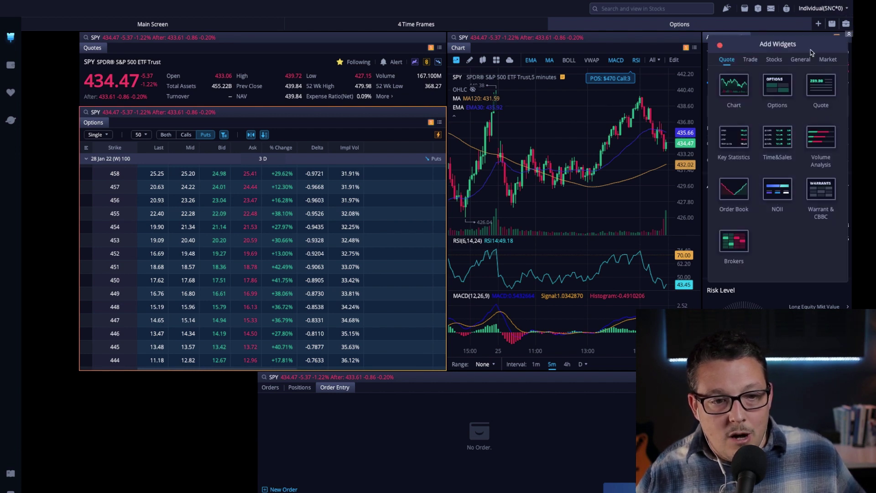
{"action": "left_click", "coordinate": [826, 60]}
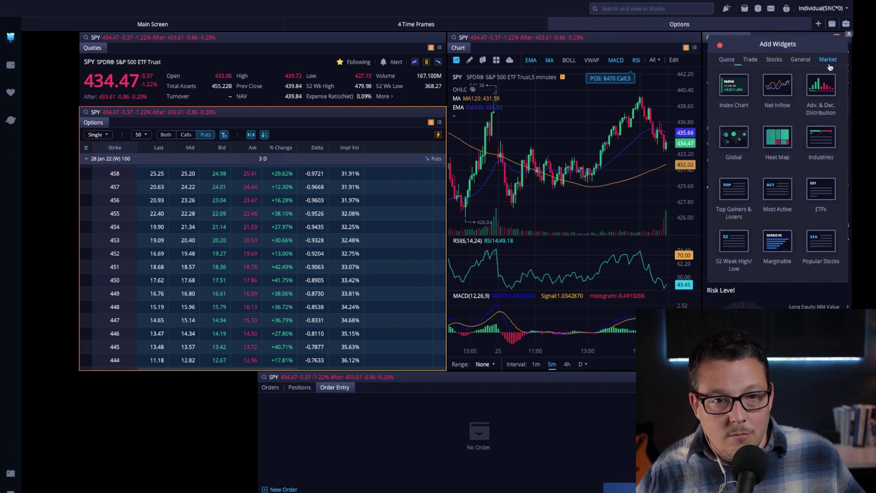
{"action": "left_click", "coordinate": [800, 60]}
{"action": "left_click", "coordinate": [775, 61]}
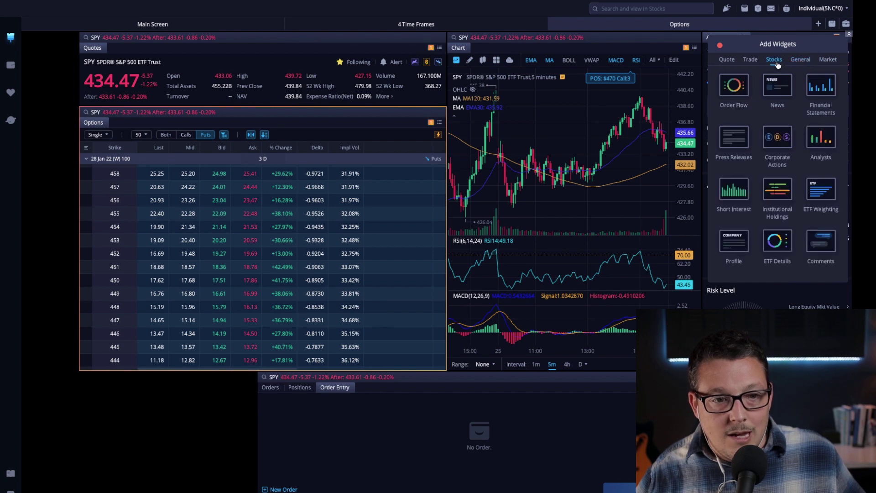
{"action": "left_click", "coordinate": [822, 64]}
{"action": "left_click", "coordinate": [800, 59]}
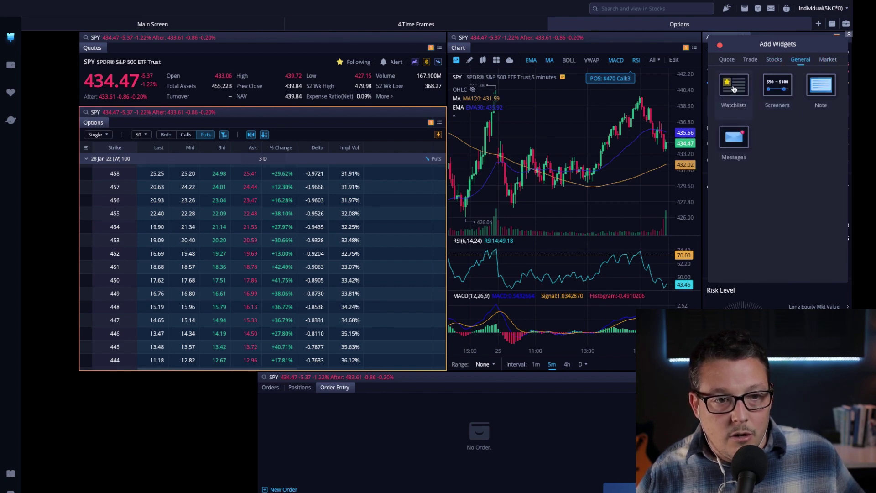
{"action": "left_click", "coordinate": [733, 84]}
Dock Watchlists as a narrow, full-height column on the left, shrinking the Quotes panel.
{"action": "left_click_drag", "start_coordinate": [463, 224], "coordinate": [241, 39]}
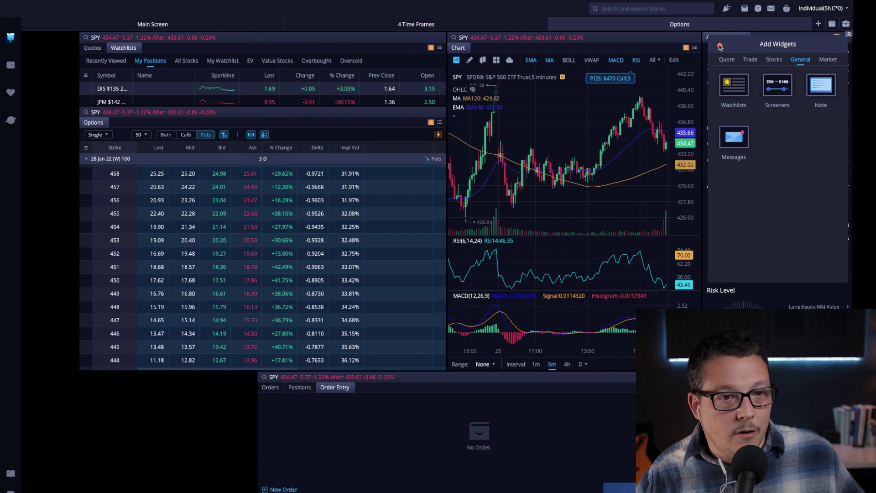
{"action": "left_click_drag", "start_coordinate": [739, 51], "coordinate": [709, 86]}
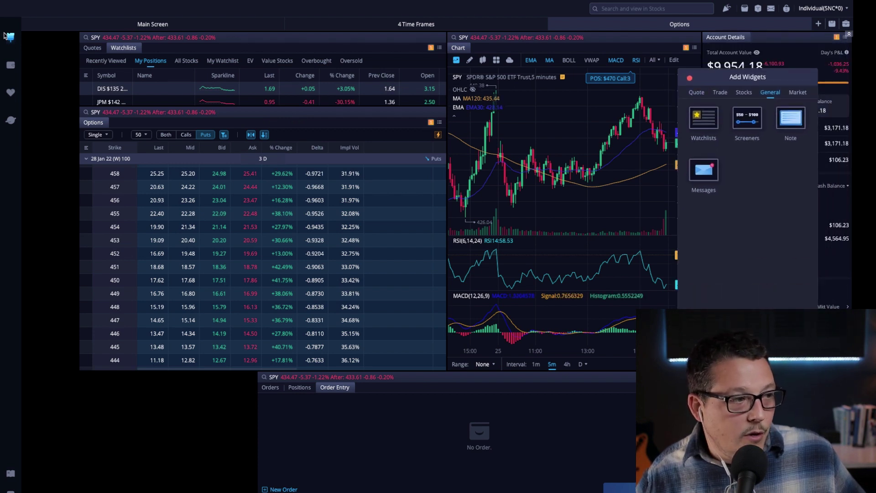
{"action": "left_click_drag", "start_coordinate": [125, 48], "coordinate": [6, 453]}
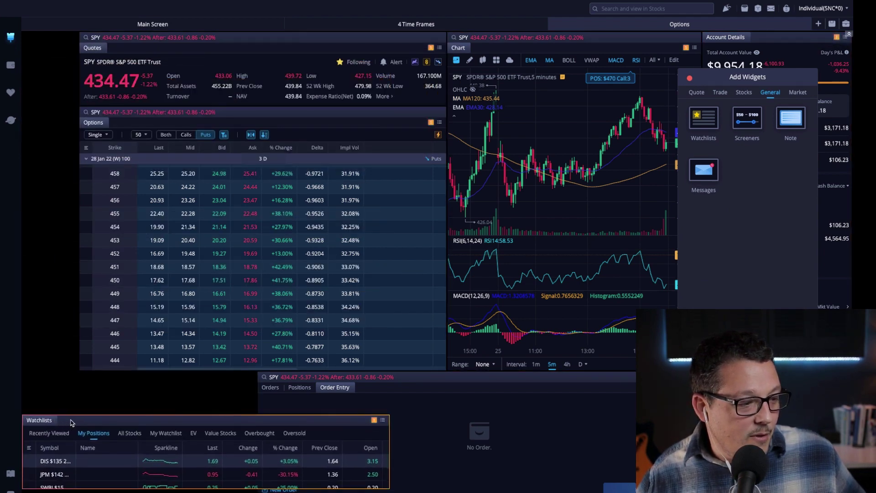
{"action": "left_click_drag", "start_coordinate": [405, 418], "coordinate": [118, 418]}
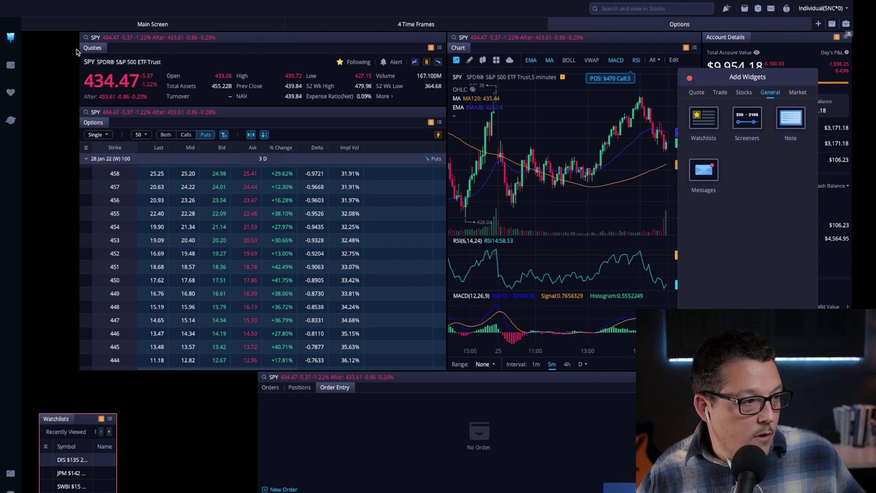
{"action": "left_click_drag", "start_coordinate": [78, 39], "coordinate": [83, 101]}
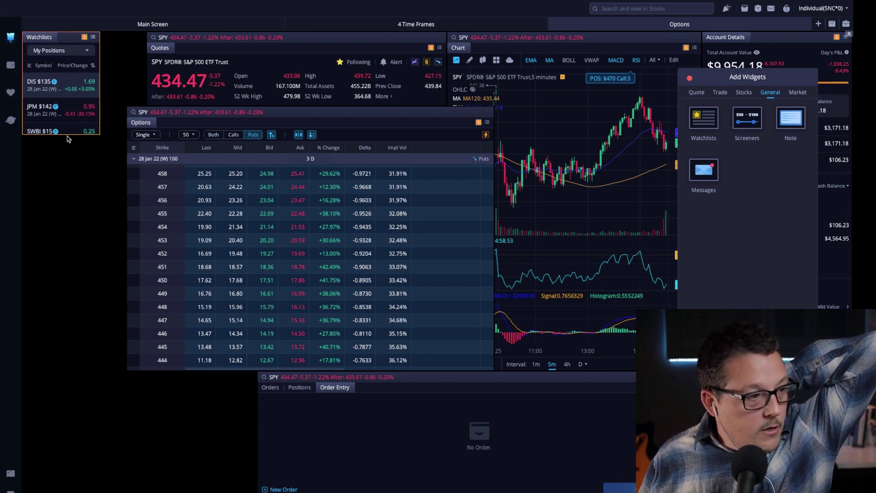
{"action": "left_click_drag", "start_coordinate": [66, 135], "coordinate": [59, 477]}
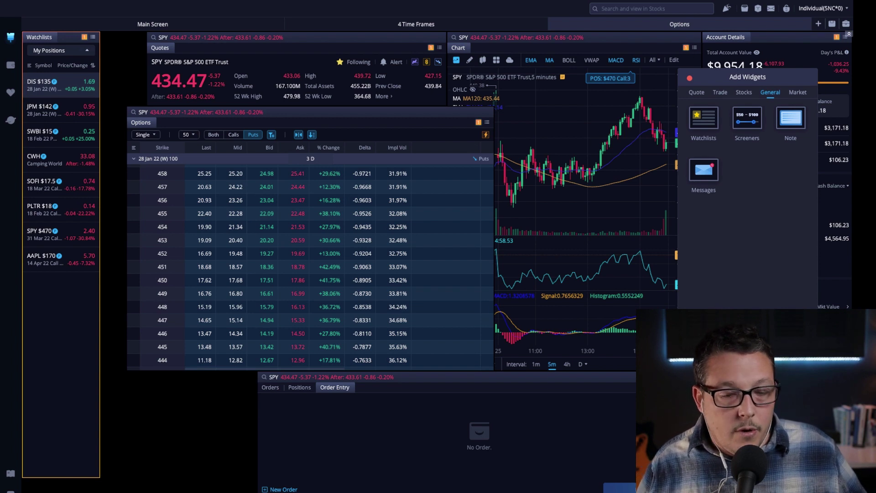
Show All Stocks in Watchlists and butt the options chain and Quotes panel against it.
{"action": "left_click", "coordinate": [87, 50]}
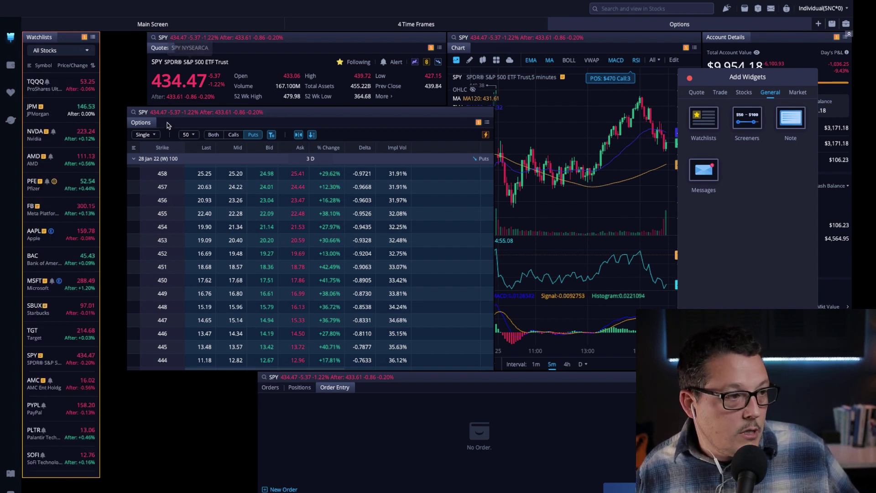
{"action": "left_click_drag", "start_coordinate": [197, 112], "coordinate": [171, 112]}
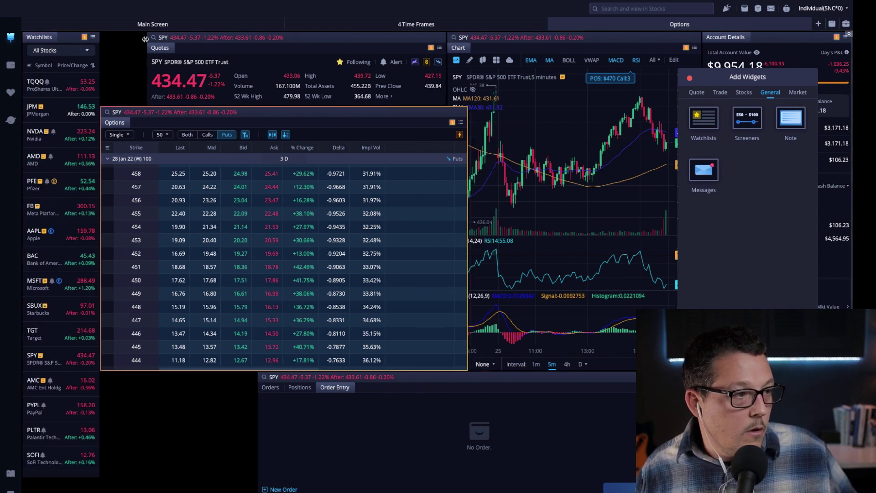
{"action": "left_click_drag", "start_coordinate": [145, 39], "coordinate": [98, 40]}
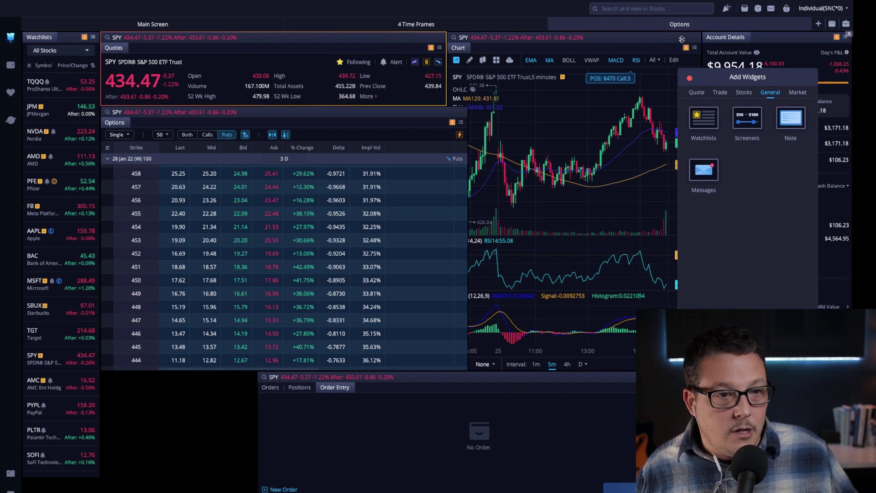
Dismiss Add Widgets and drag the Quotes panel's right edge to match the options chain width.
{"action": "left_click", "coordinate": [688, 75]}
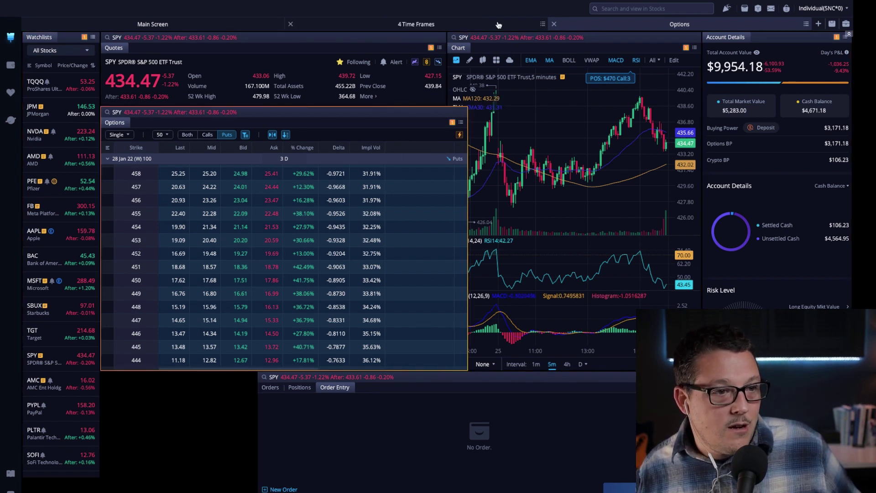
{"action": "left_click", "coordinate": [499, 37]}
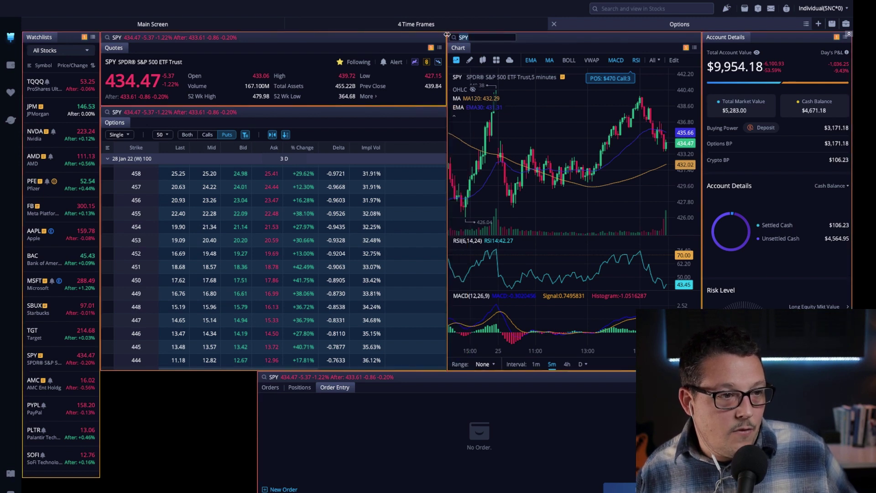
{"action": "left_click", "coordinate": [447, 41]}
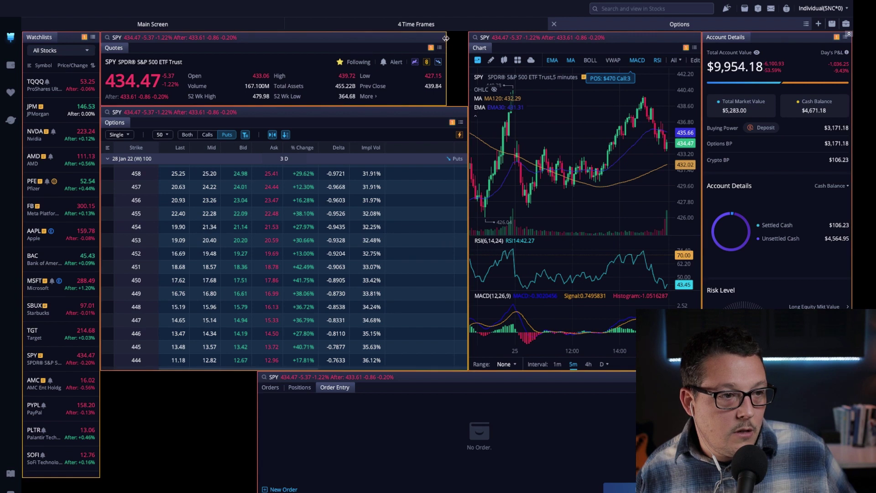
{"action": "left_click_drag", "start_coordinate": [445, 38], "coordinate": [467, 39]}
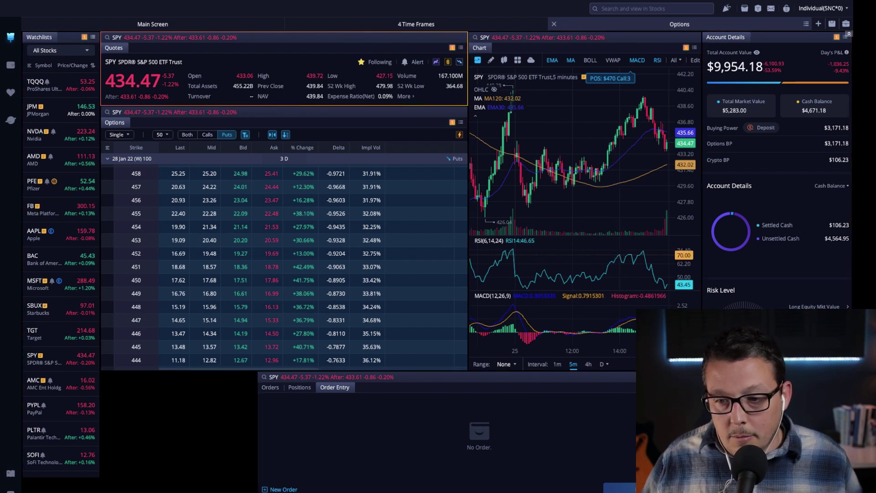